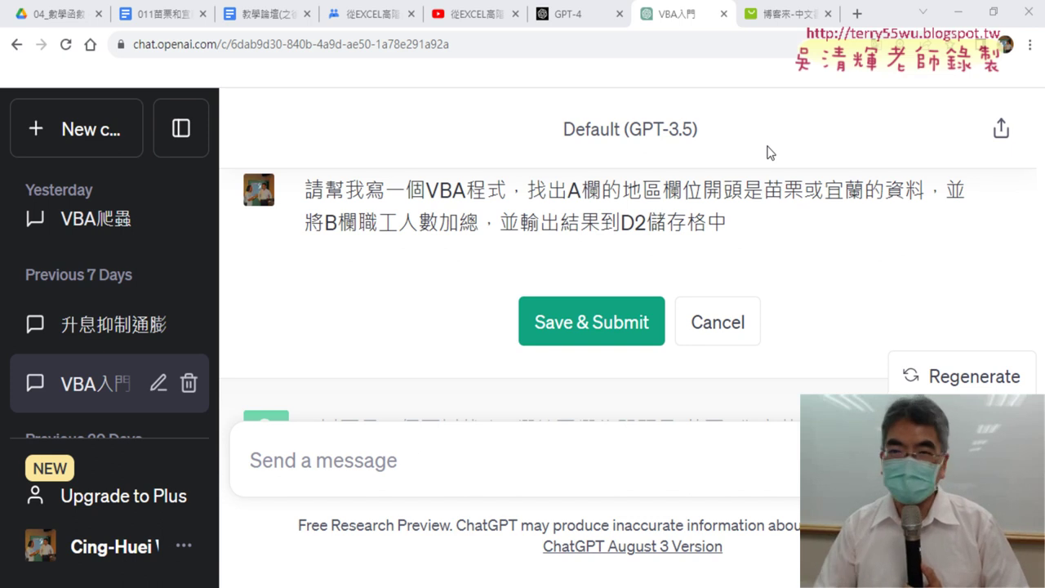
# Switch from the ChatGPT conversation to the 博客來 bookstore tab
pyautogui.moveTo(769, 16)
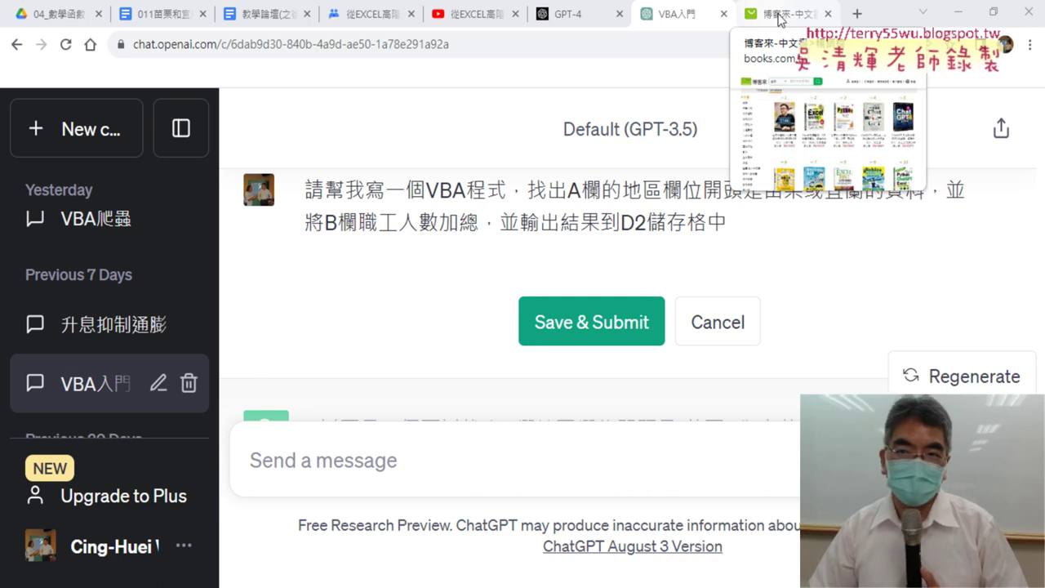
pyautogui.click(782, 20)
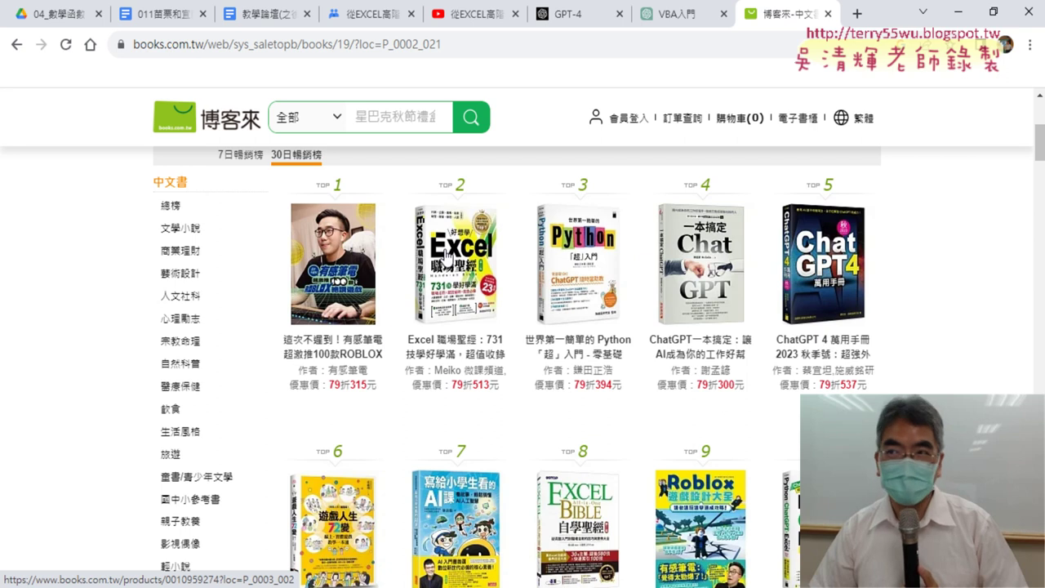
# View the Excel 職場聖經 book page, highlight 'ChatGPT' in its title, then go back
pyautogui.click(447, 257)
pyautogui.scroll(-3, 478, 226)
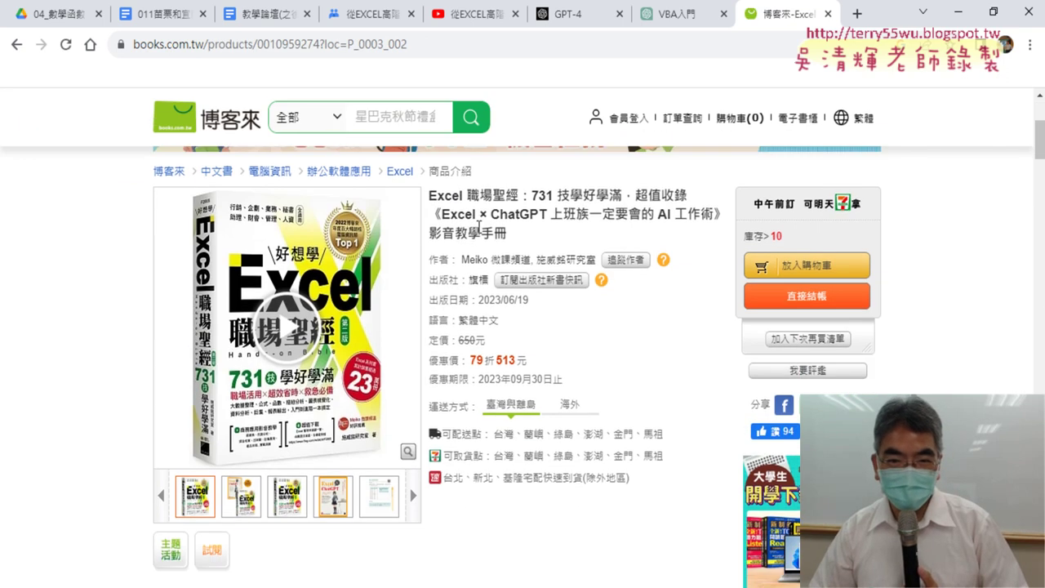
pyautogui.moveTo(490, 214); pyautogui.dragTo(549, 214)
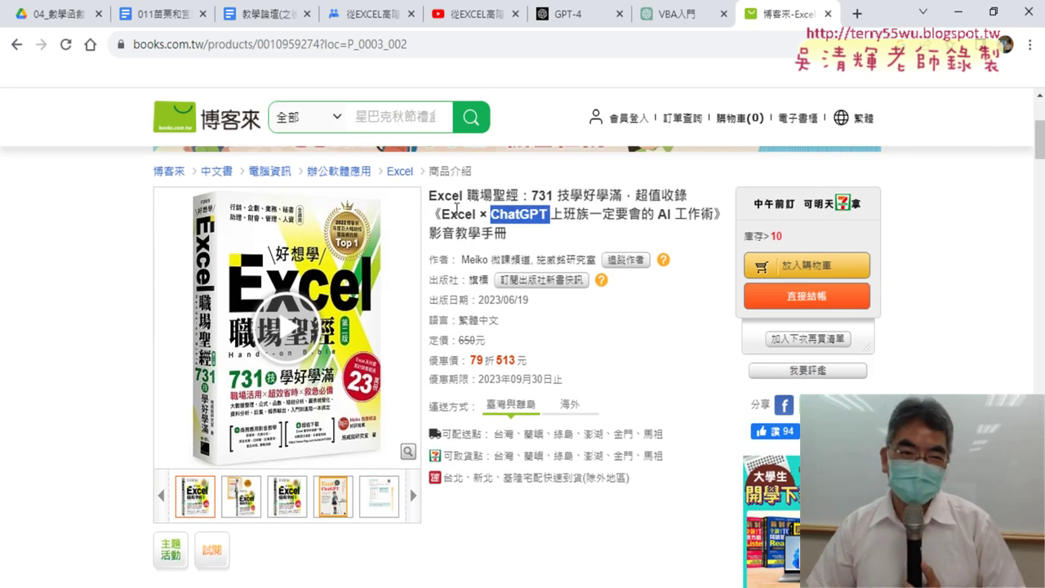
pyautogui.click(18, 44)
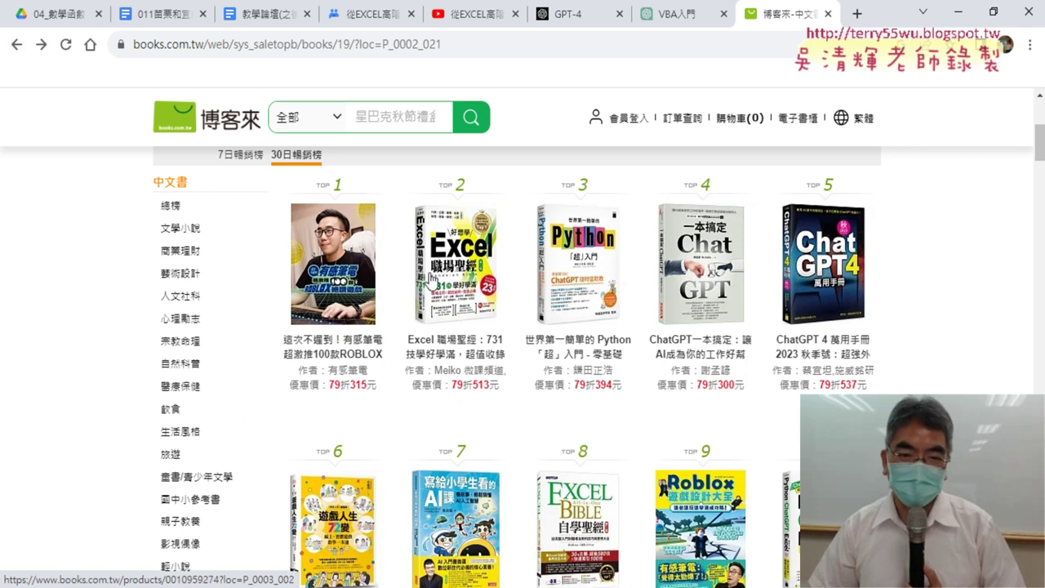
# Browse further down the 30-day bestseller list, then switch to the YouTube playlist
pyautogui.scroll(-1, 458, 253)
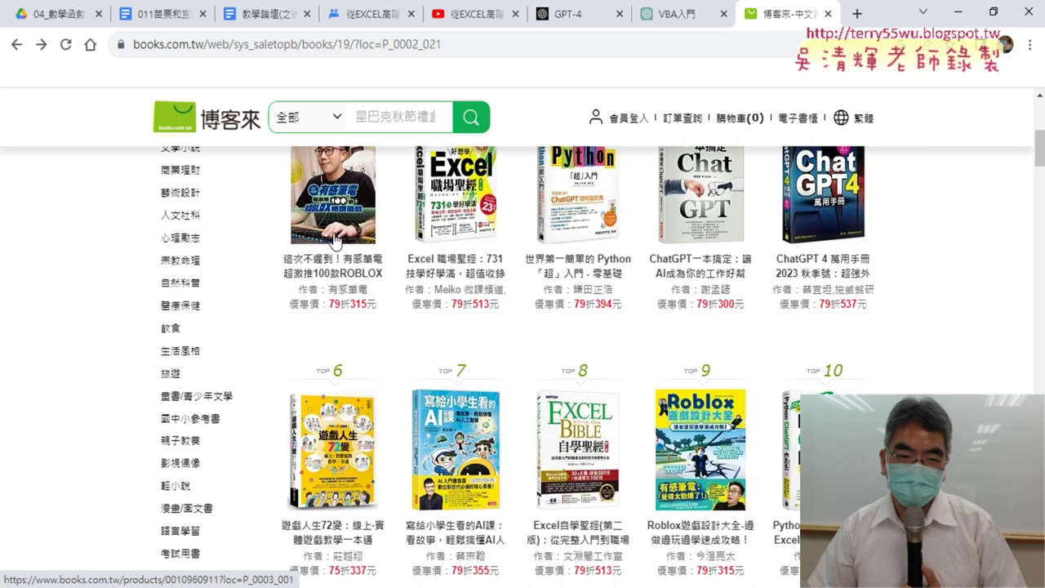
pyautogui.scroll(-2, 382, 262)
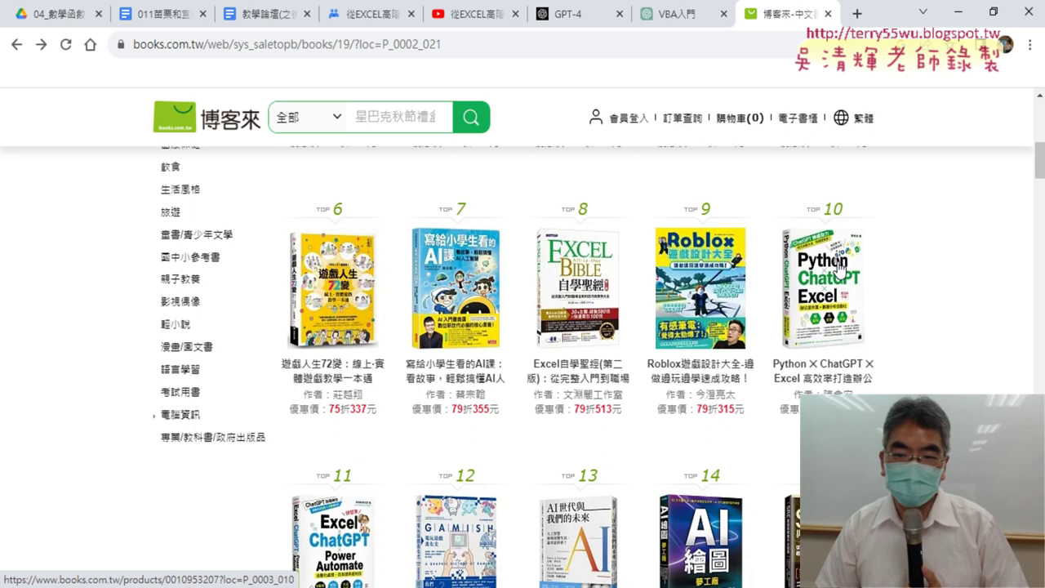
pyautogui.scroll(-1, 841, 268)
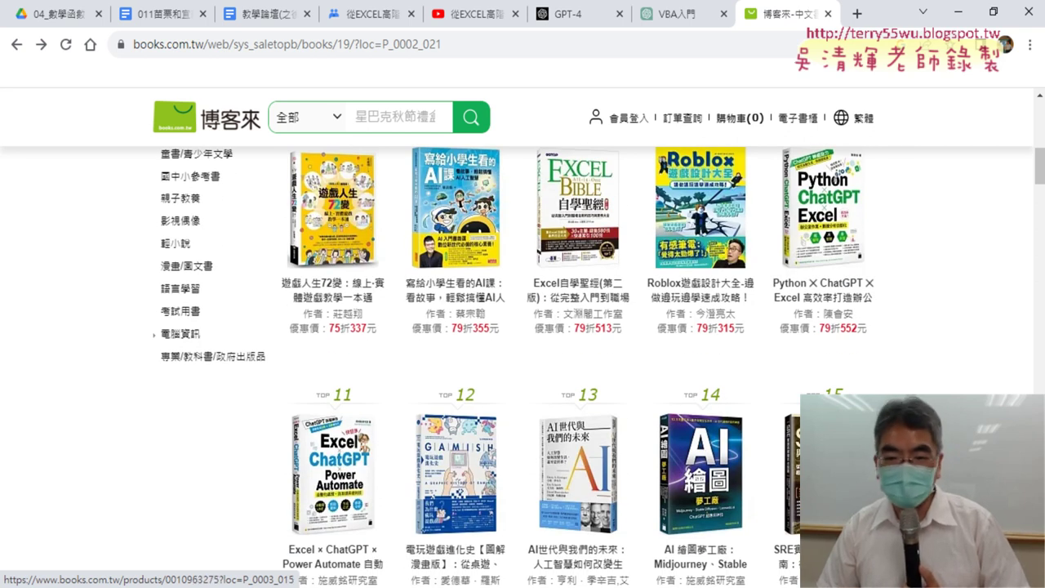
pyautogui.scroll(-2, 837, 176)
pyautogui.scroll(-3, 837, 175)
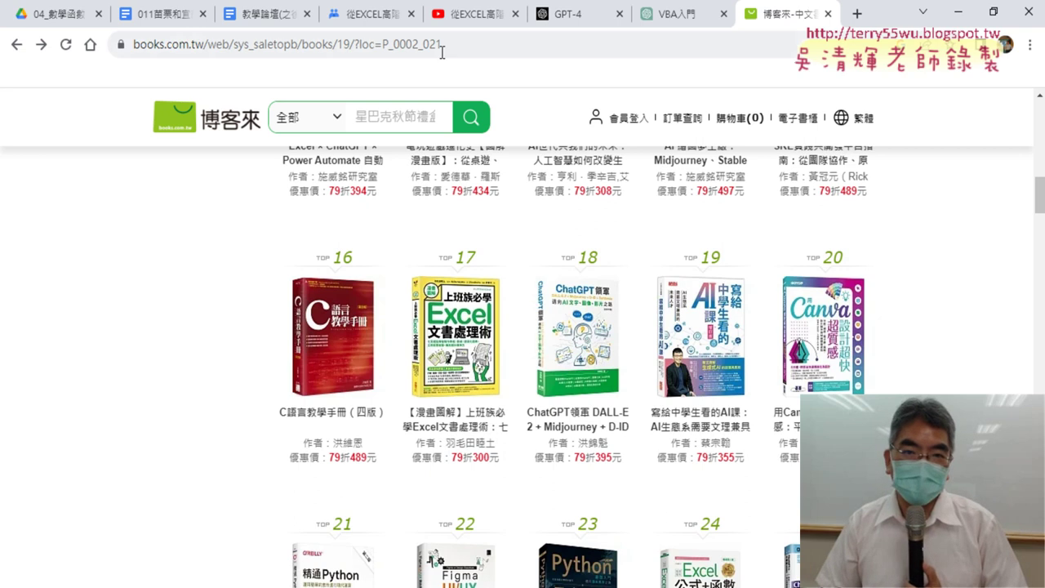
pyautogui.click(467, 16)
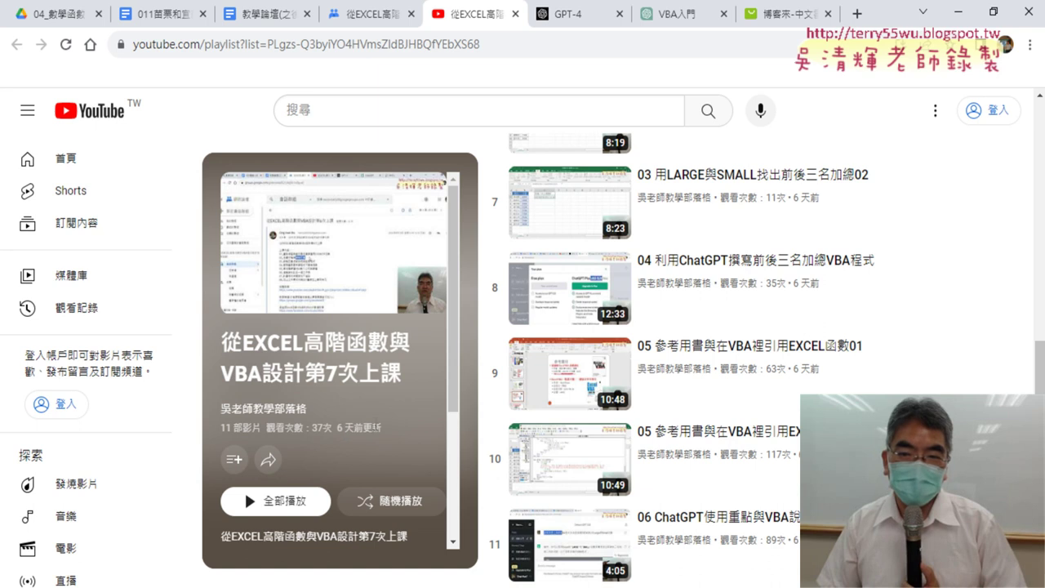
# Scroll through the 從EXCEL高階函數與VBA設計第7次上課 playlist's video entries
pyautogui.scroll(2, 986, 297)
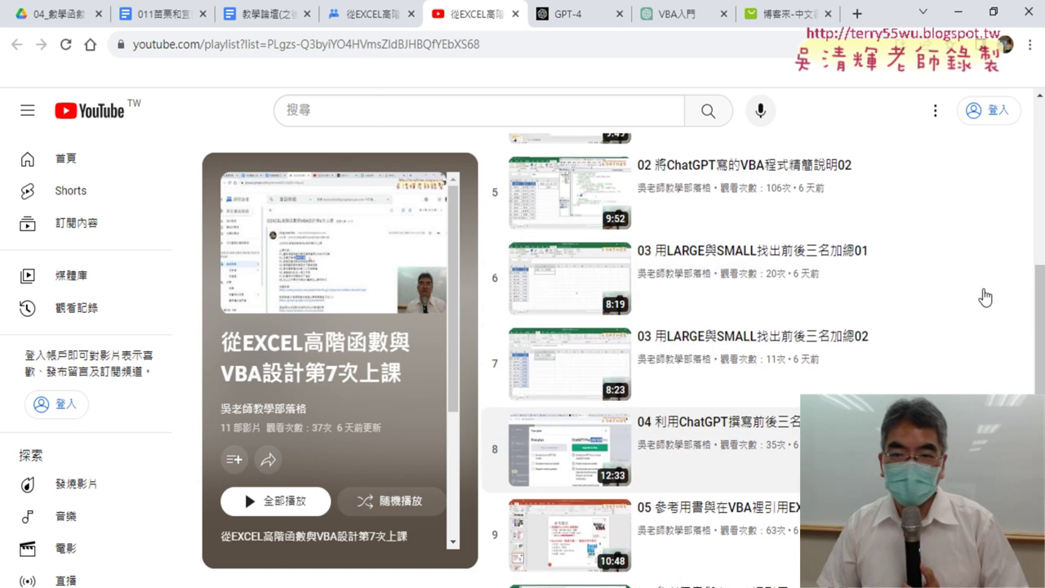
pyautogui.scroll(2, 985, 297)
pyautogui.scroll(2, 986, 298)
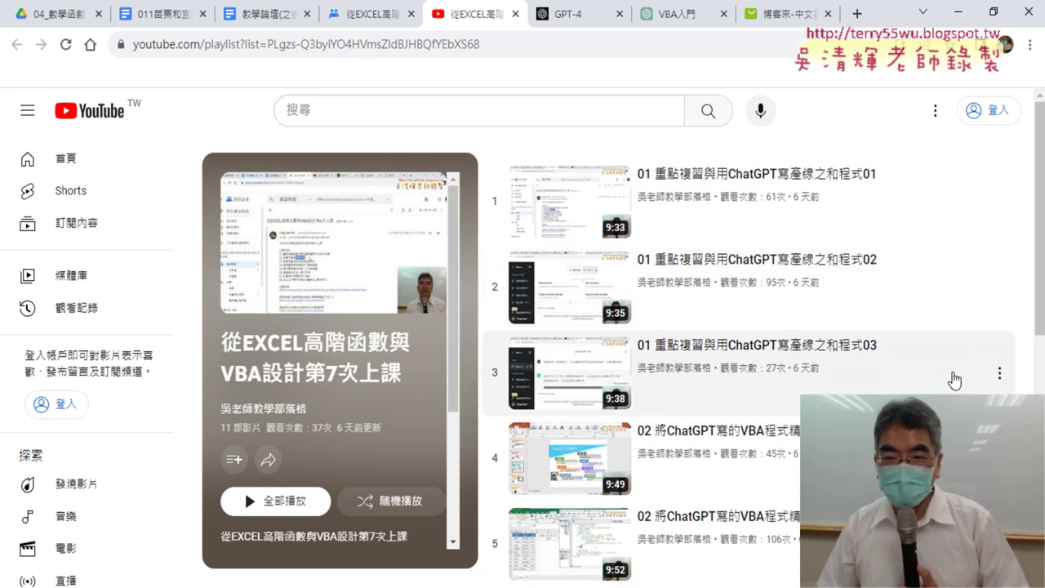
pyautogui.scroll(-1, 952, 378)
pyautogui.scroll(-1, 952, 378)
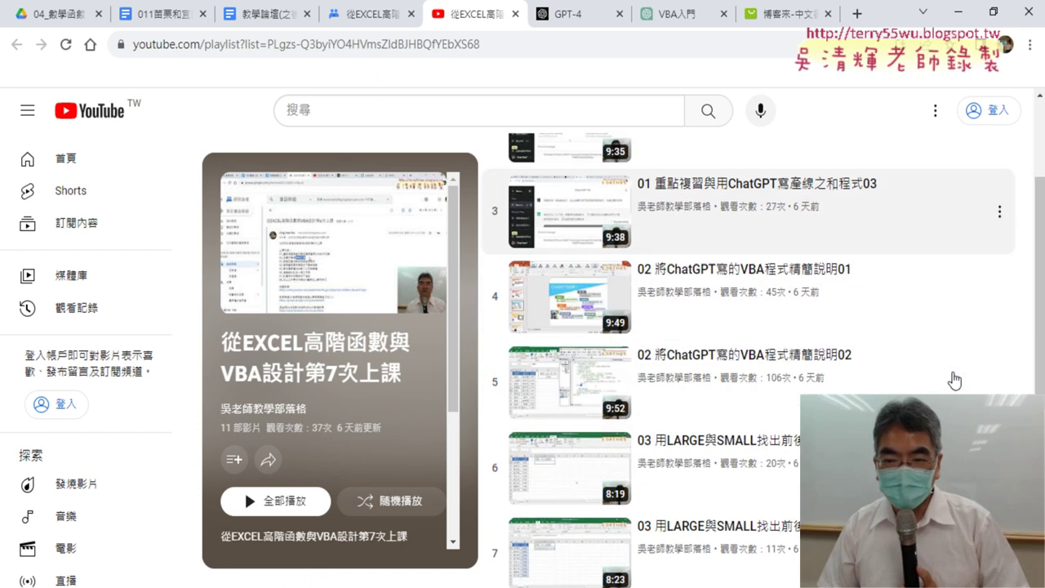
pyautogui.scroll(-1, 952, 378)
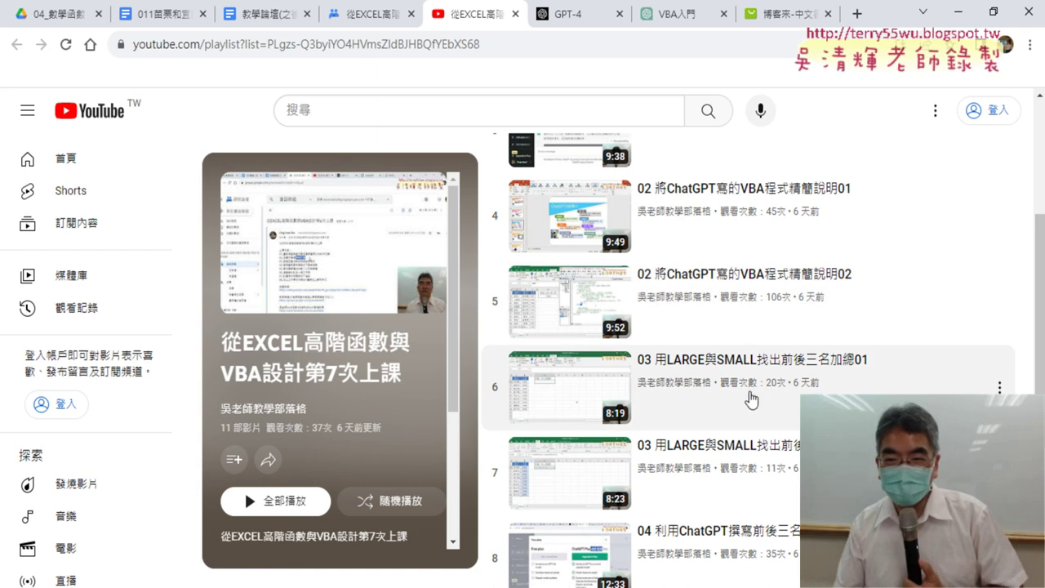
pyautogui.scroll(-1, 784, 426)
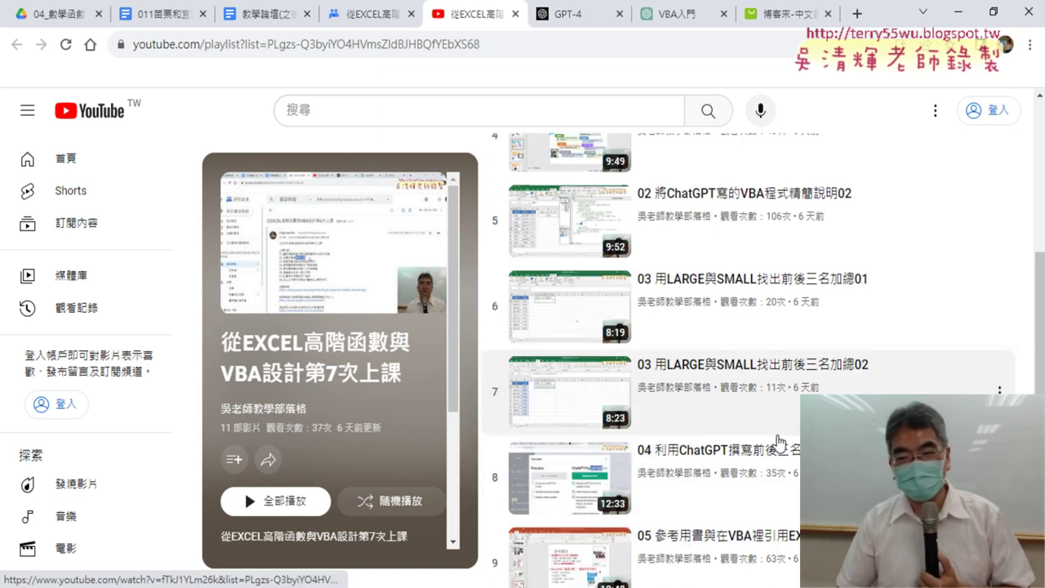
pyautogui.scroll(-2, 779, 433)
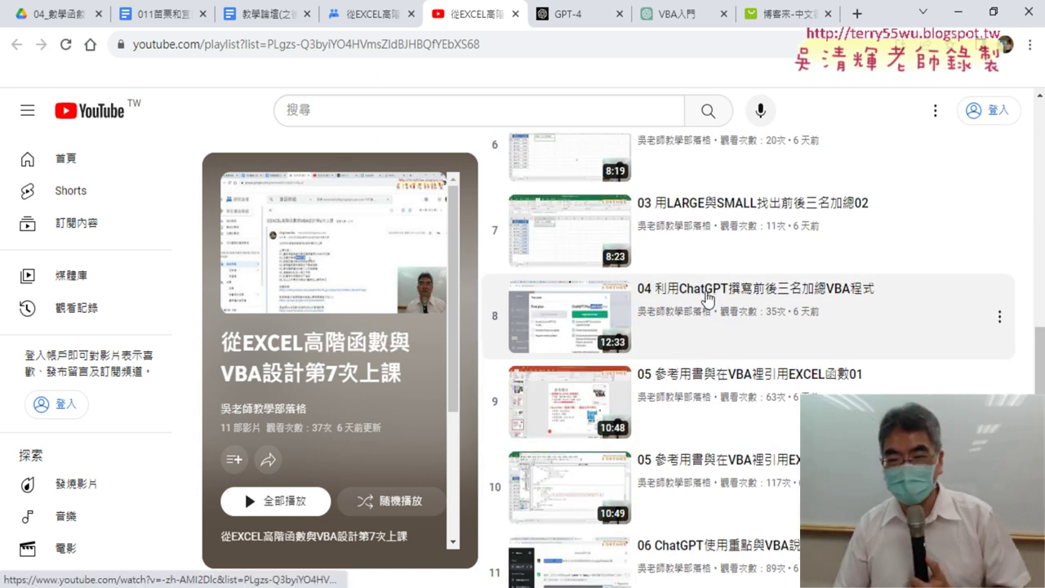
pyautogui.scroll(-1, 707, 300)
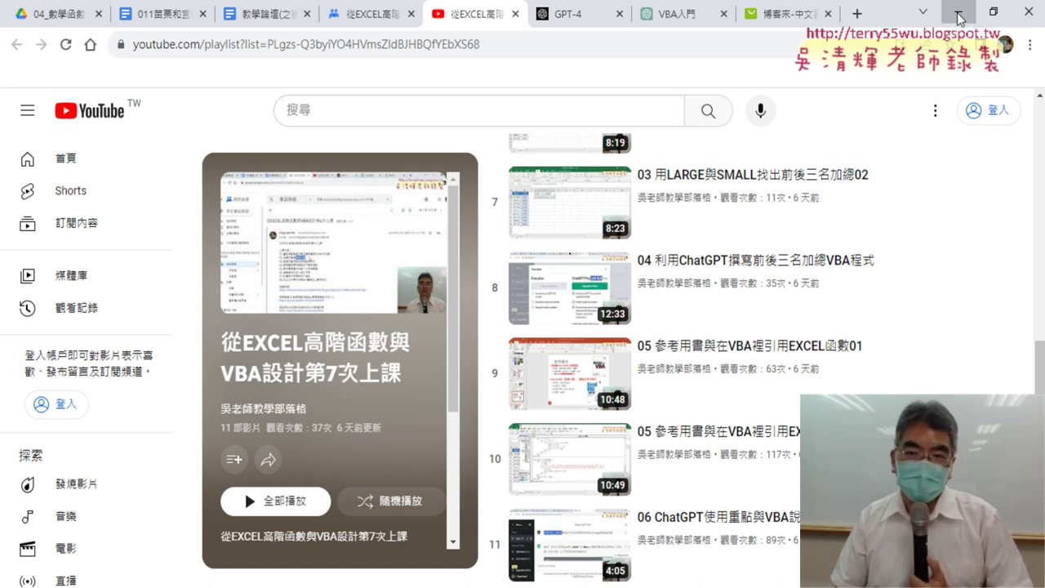
# Minimize Chrome and open 範例_COUNTIF樂透彩中獎機率統計.xlsx from the 04數學函數 folder
pyautogui.click(959, 18)
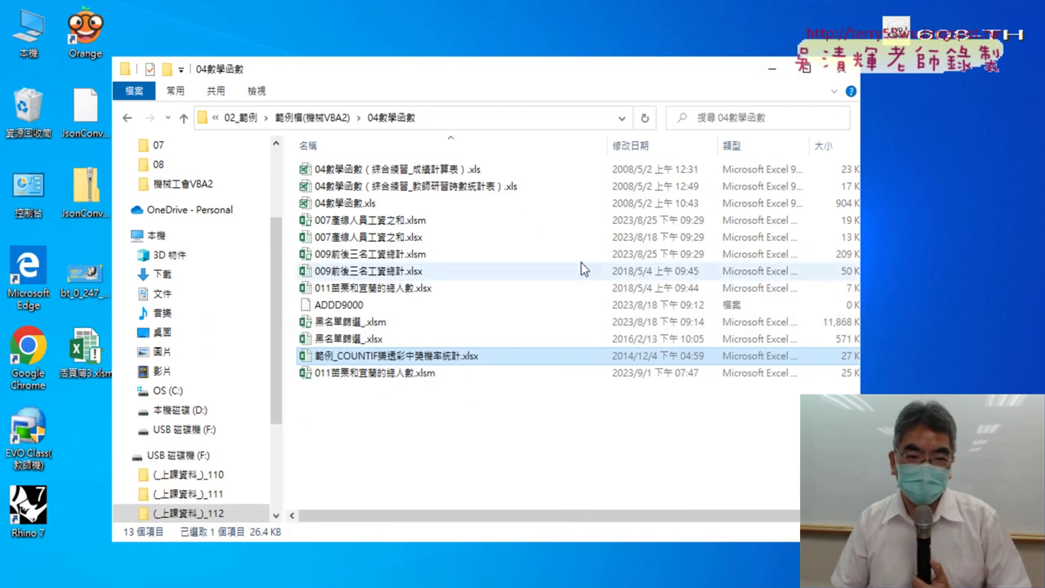
pyautogui.click(452, 428)
pyautogui.click(381, 379)
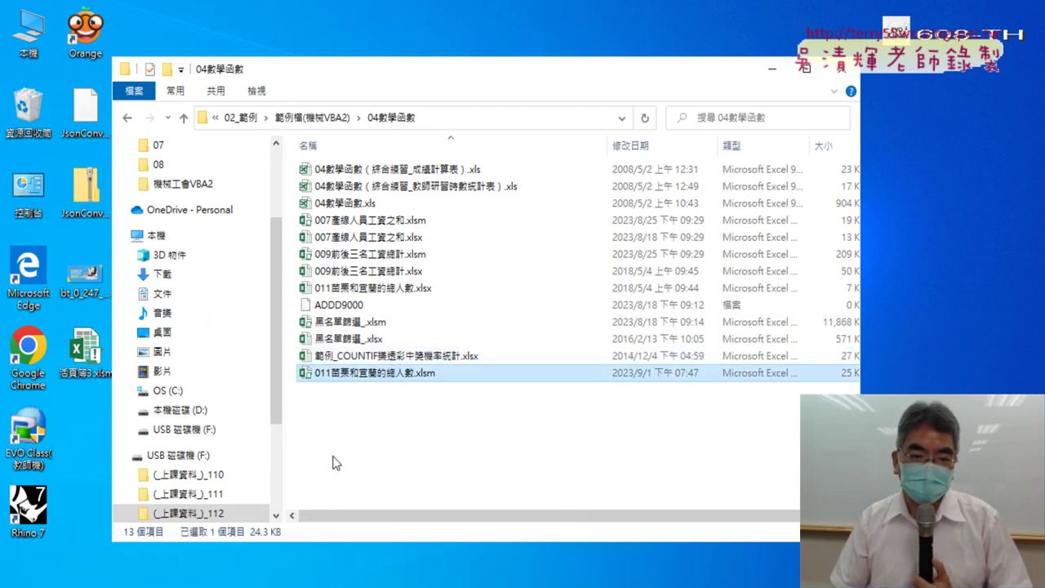
pyautogui.doubleClick(445, 356)
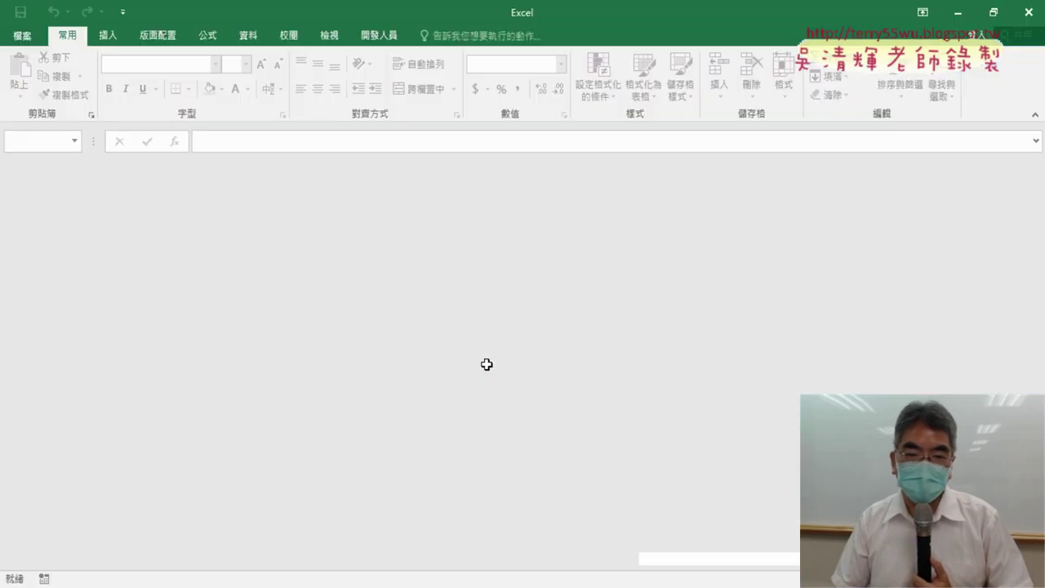
# Look over the 101年 and 102年 data sheets, then return to 統計分析
pyautogui.keyDown('ctrl'); pyautogui.scroll(1, 539, 465); pyautogui.keyUp('ctrl')
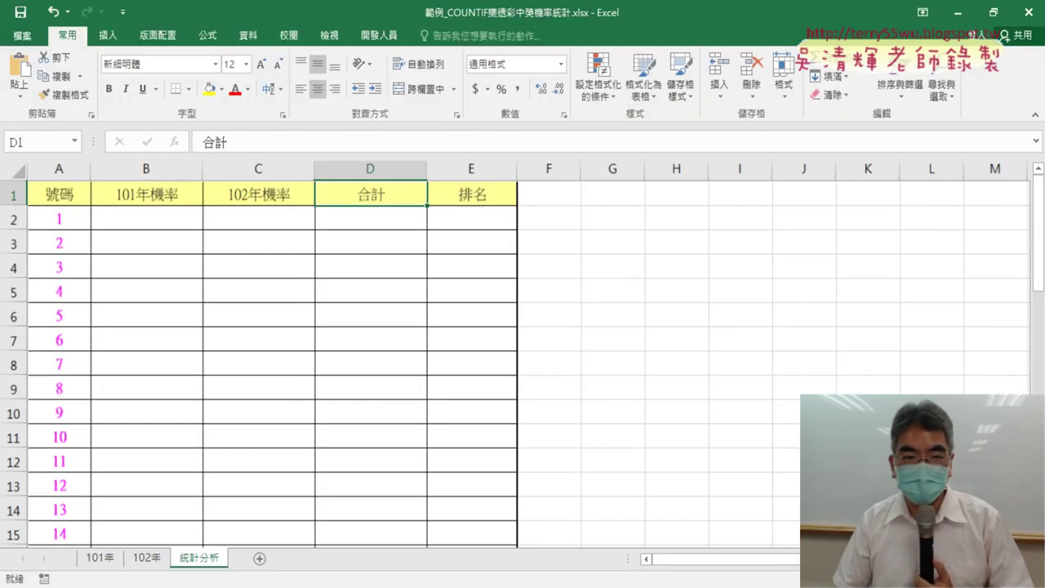
pyautogui.keyDown('ctrl'); pyautogui.scroll(1, 538, 465); pyautogui.keyUp('ctrl')
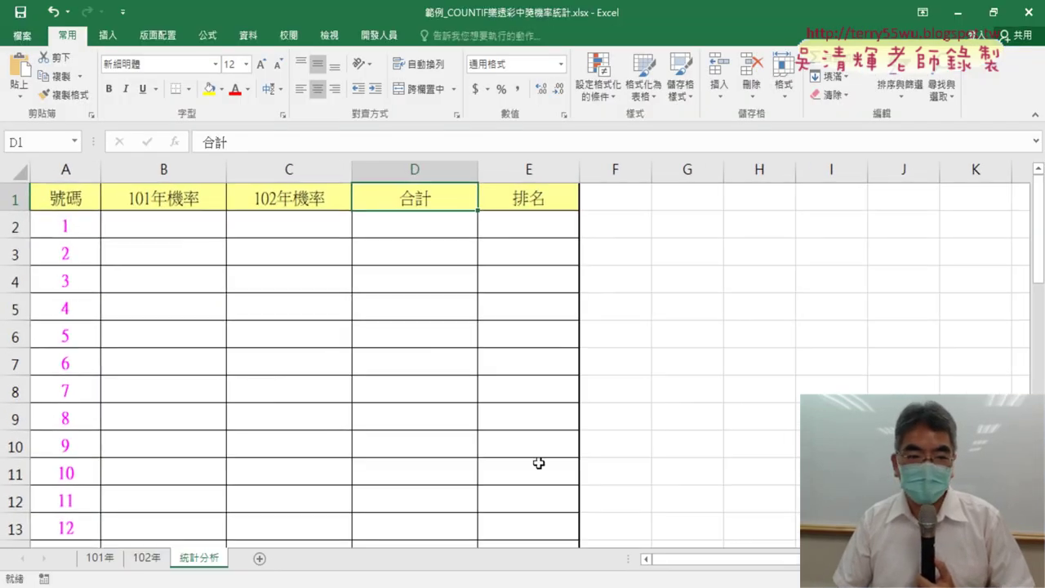
pyautogui.click(102, 557)
pyautogui.click(147, 557)
pyautogui.click(208, 559)
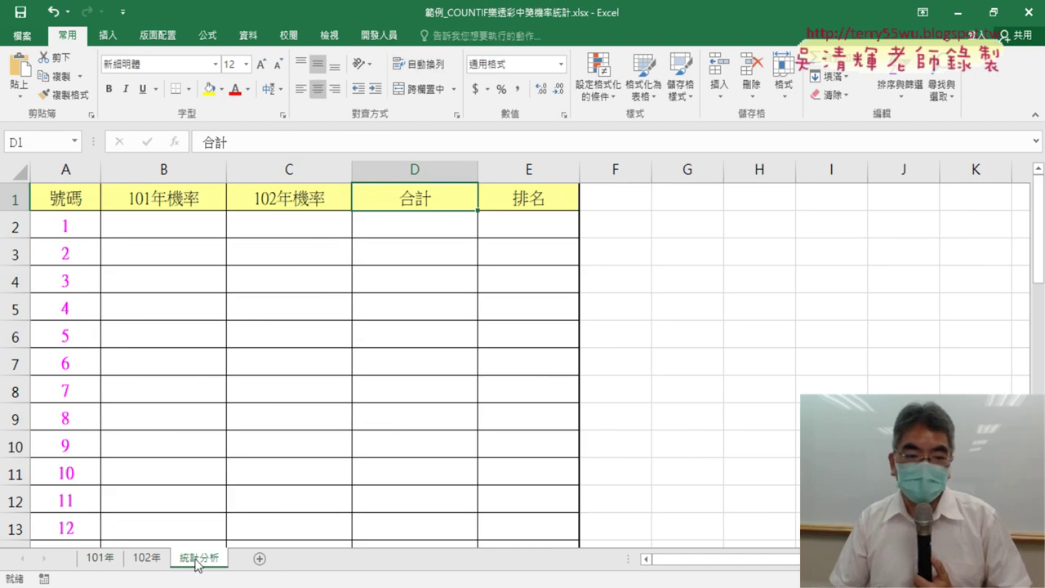
# Check cells B2 and A2, then select the whole 101年機率 column B
pyautogui.click(182, 224)
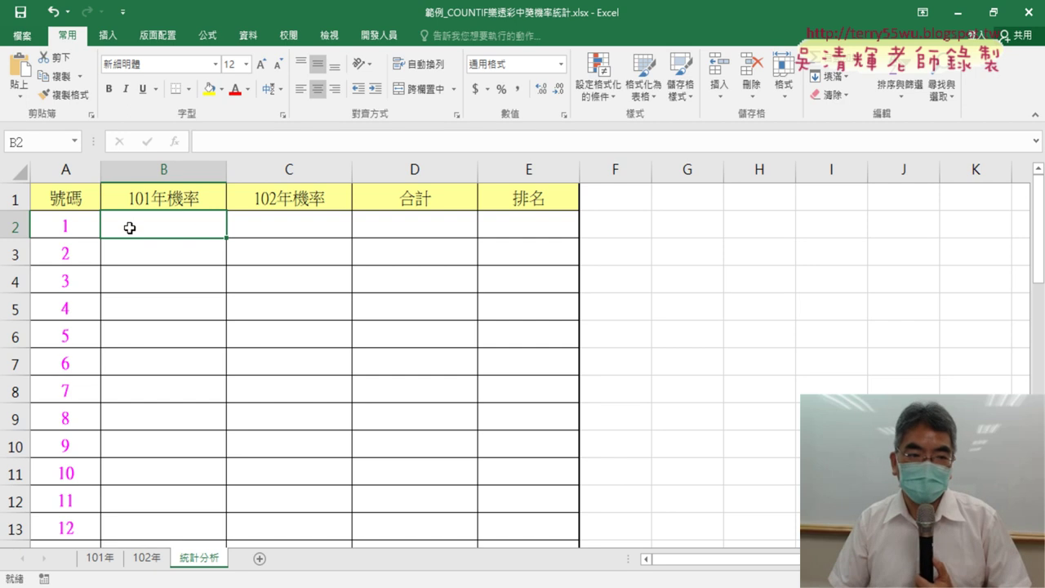
pyautogui.click(78, 230)
pyautogui.click(150, 226)
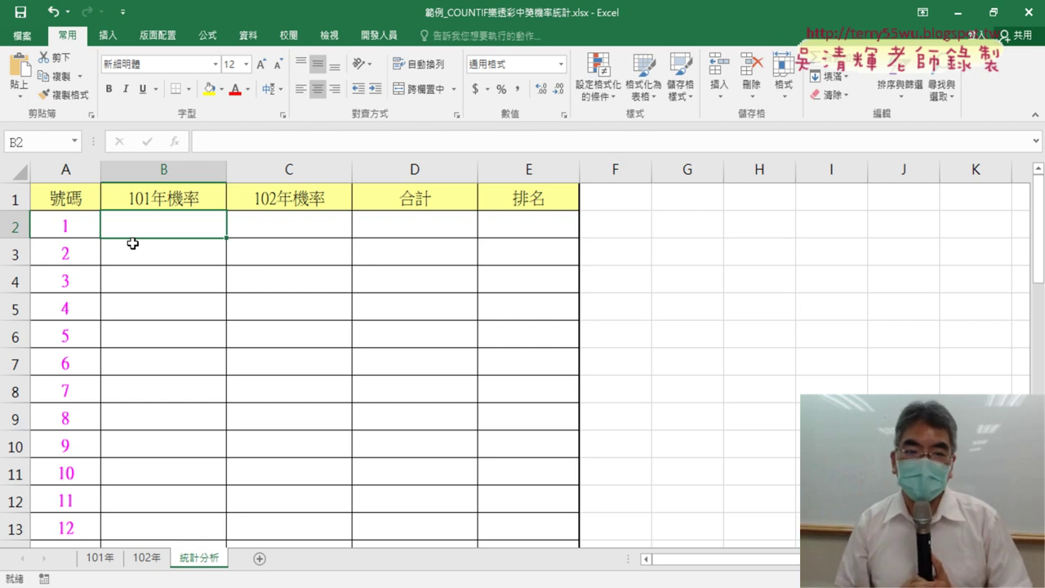
pyautogui.click(177, 169)
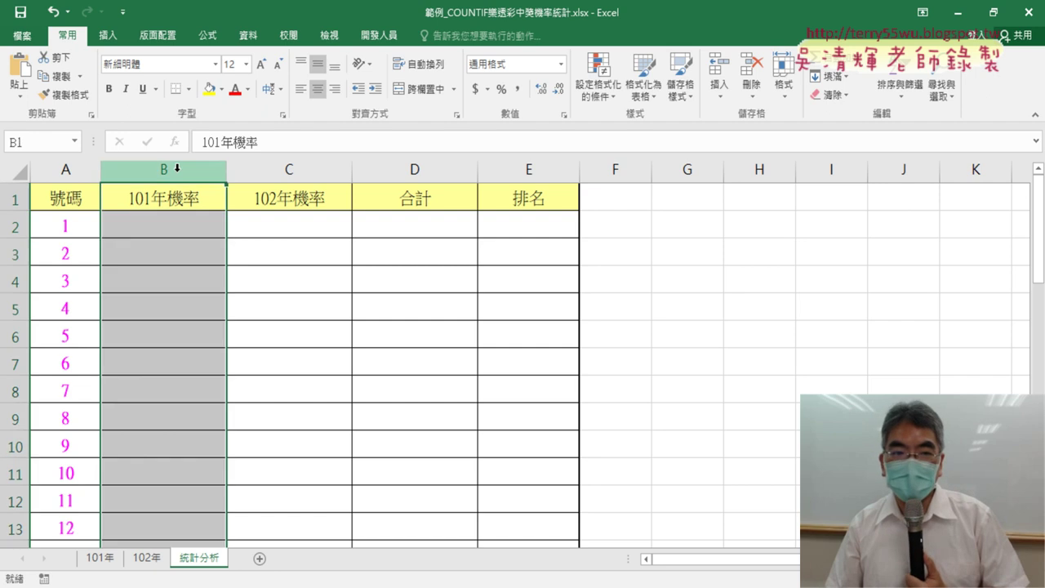
pyautogui.click(95, 558)
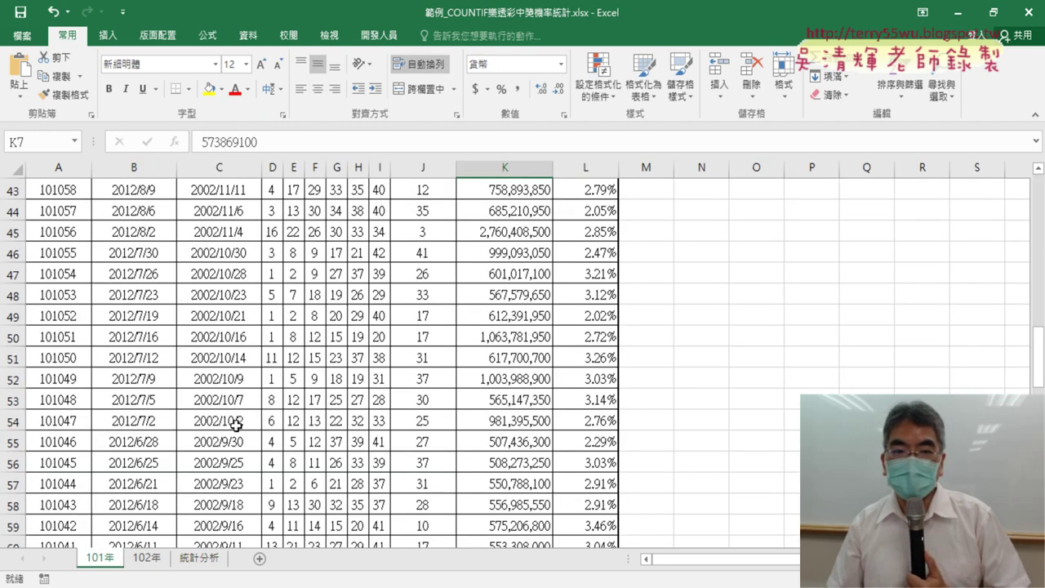
pyautogui.scroll(8, 237, 424)
pyautogui.scroll(4, 239, 422)
pyautogui.scroll(2, 239, 422)
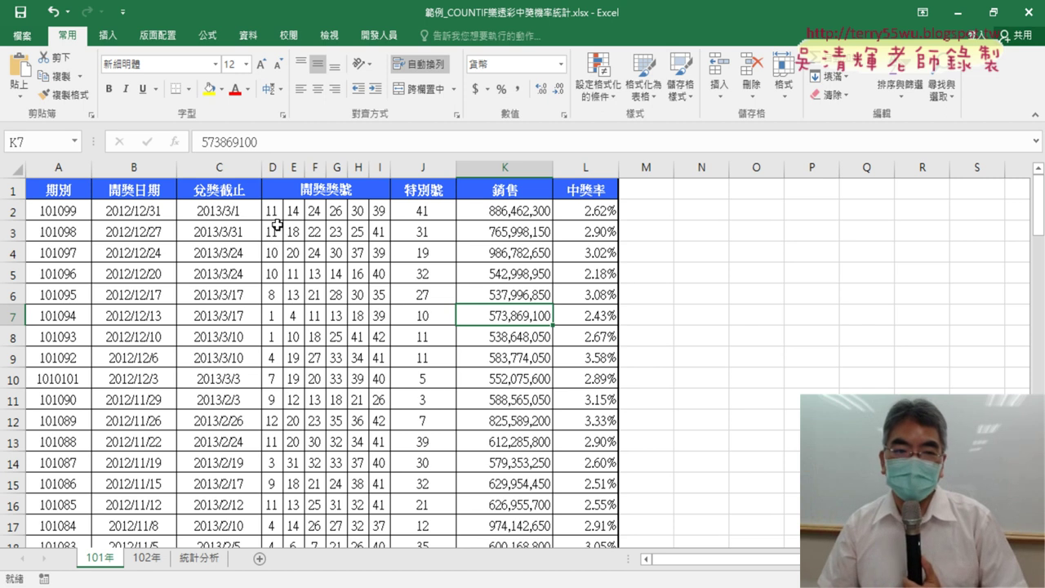
pyautogui.moveTo(274, 213); pyautogui.dragTo(373, 211)
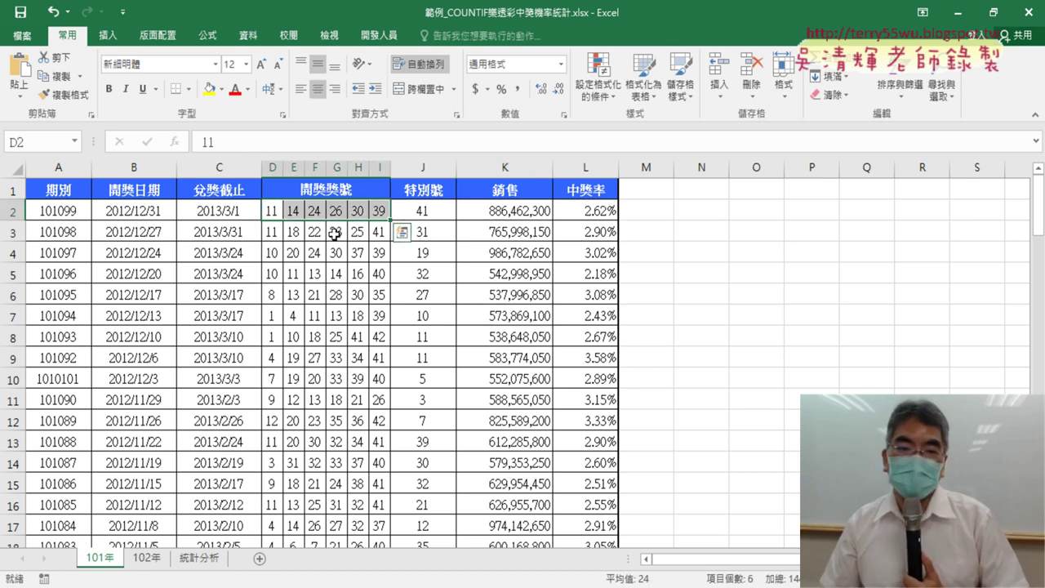
pyautogui.moveTo(433, 208); pyautogui.dragTo(267, 213)
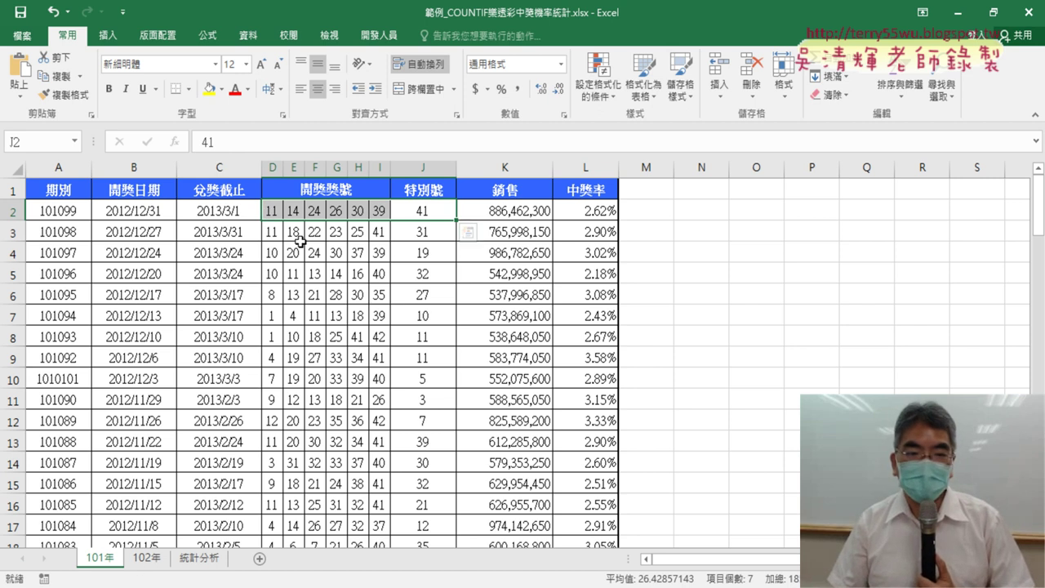
pyautogui.click(207, 565)
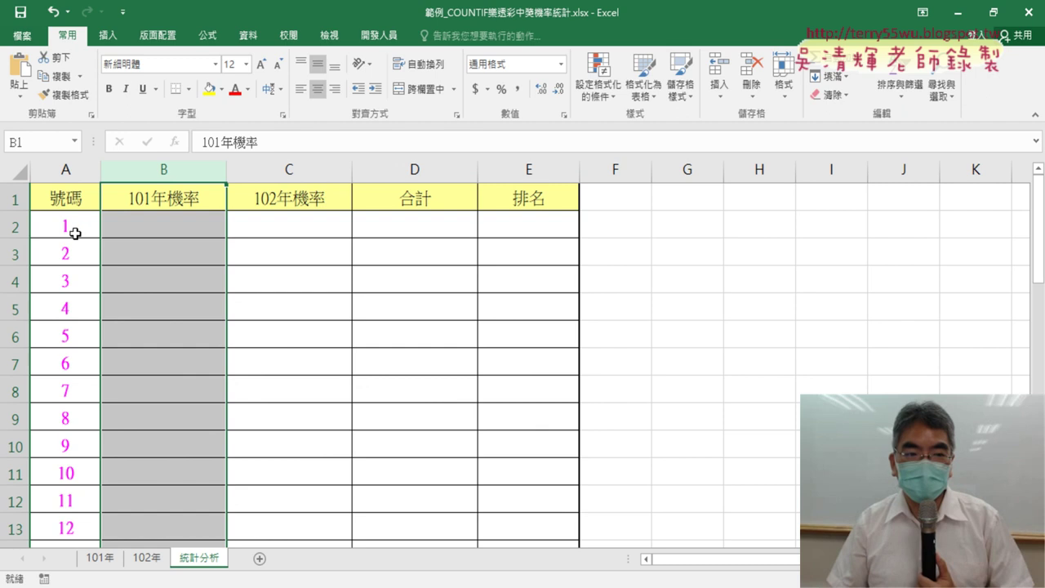
pyautogui.click(163, 225)
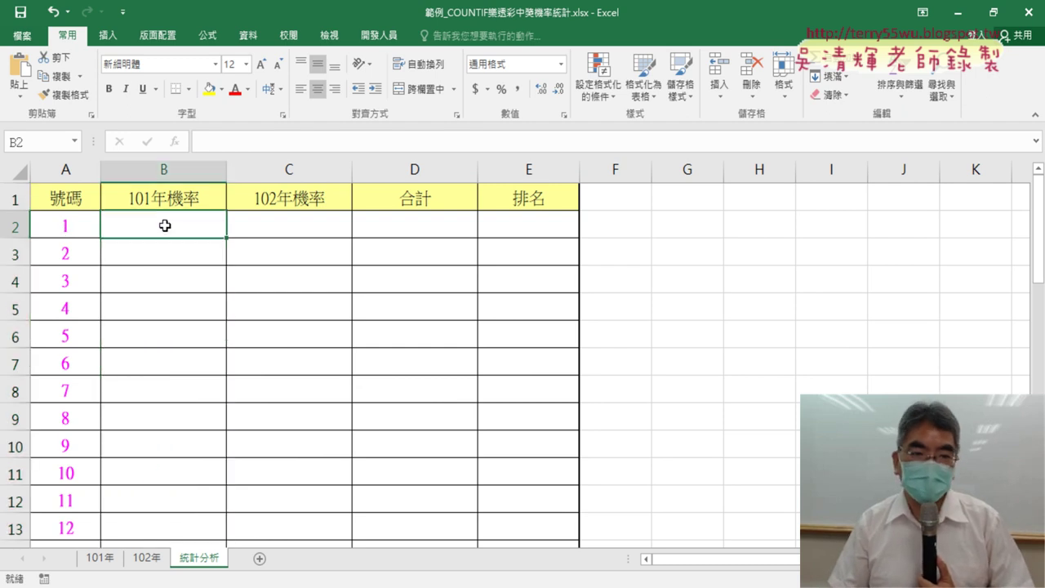
pyautogui.click(175, 142)
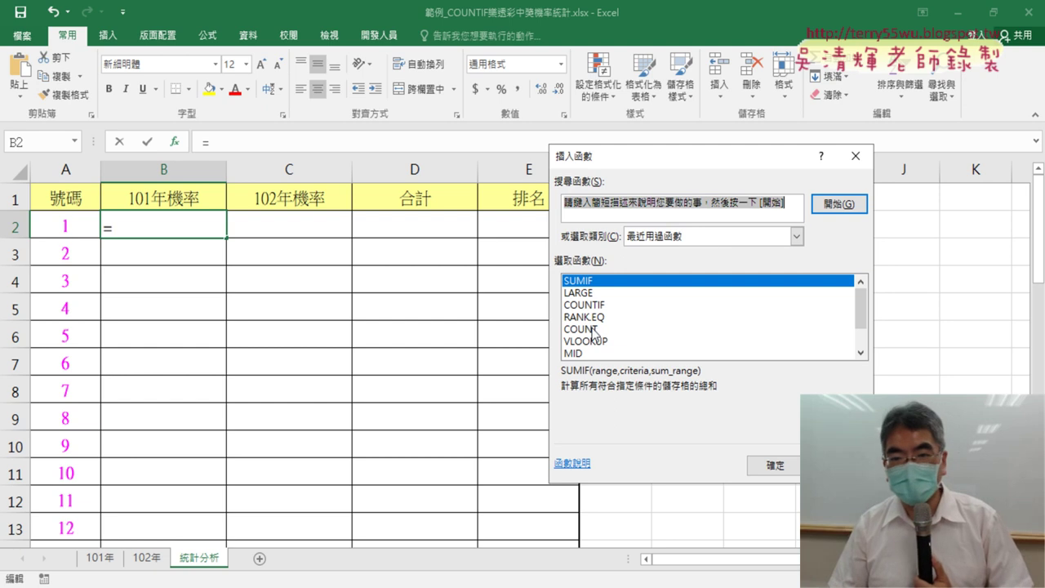
pyautogui.click(683, 238)
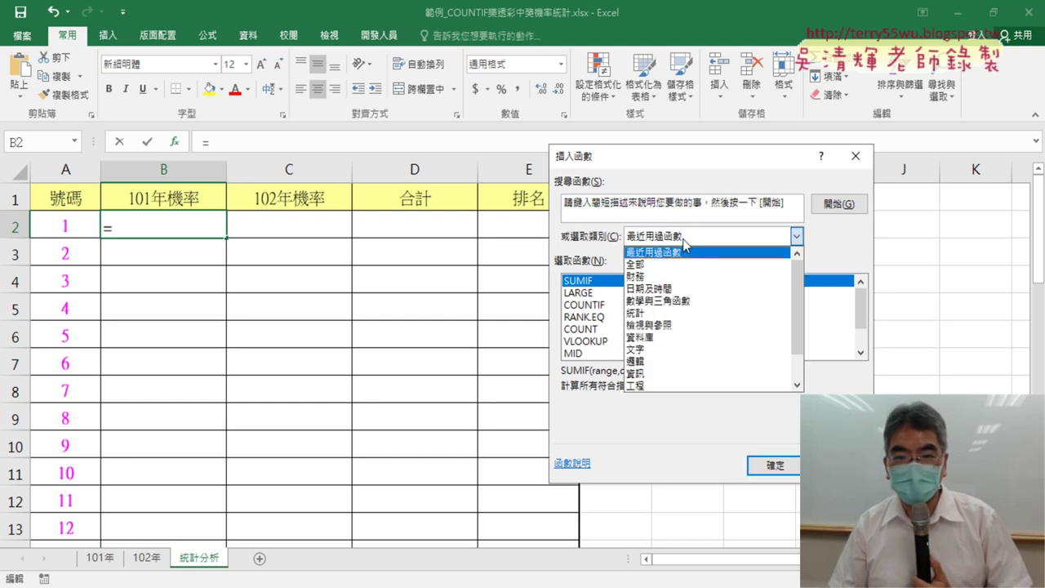
pyautogui.click(676, 313)
pyautogui.click(860, 354)
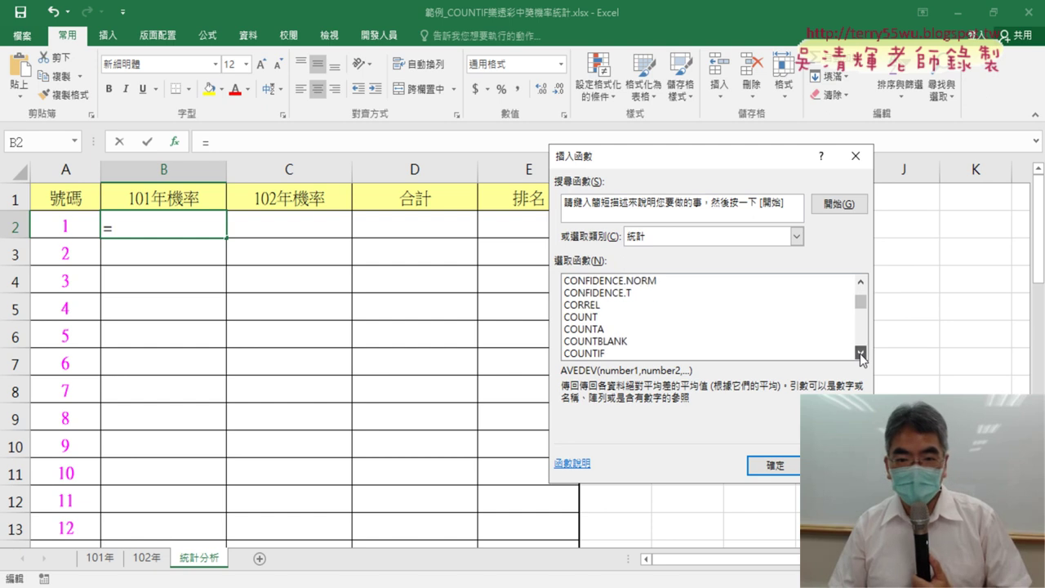
pyautogui.click(611, 343)
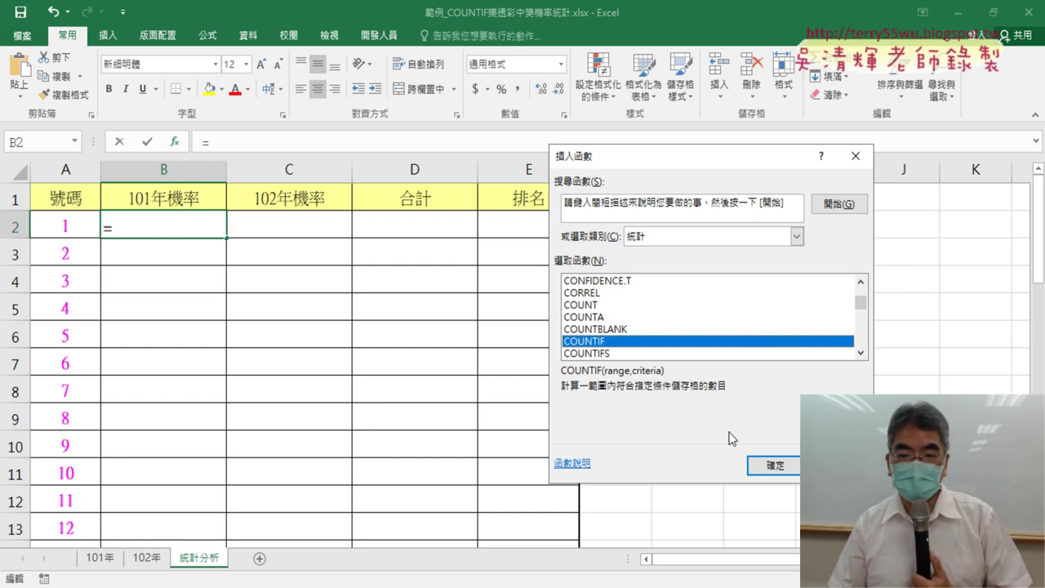
pyautogui.click(776, 465)
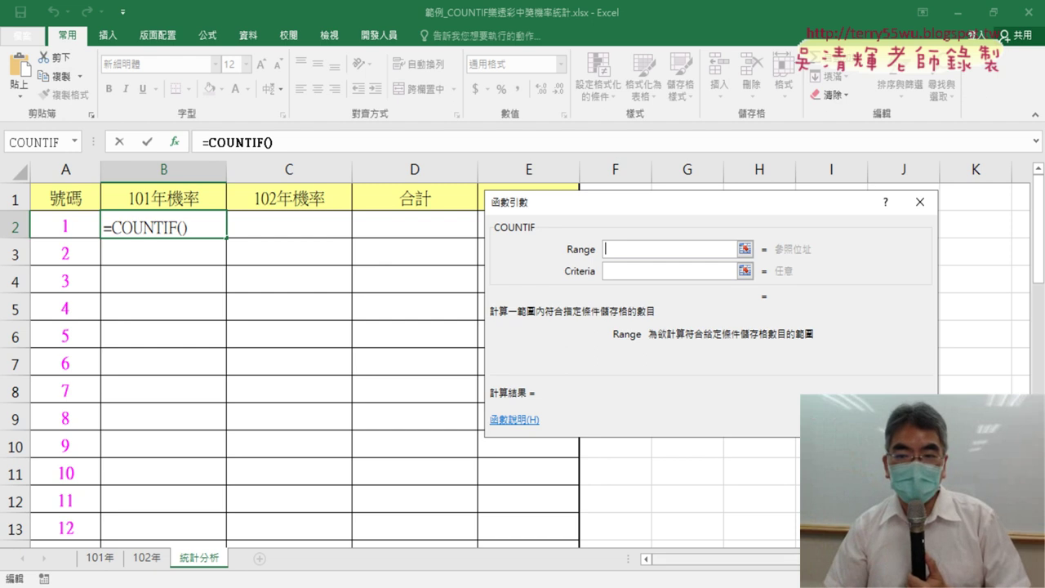
pyautogui.press('Escape')
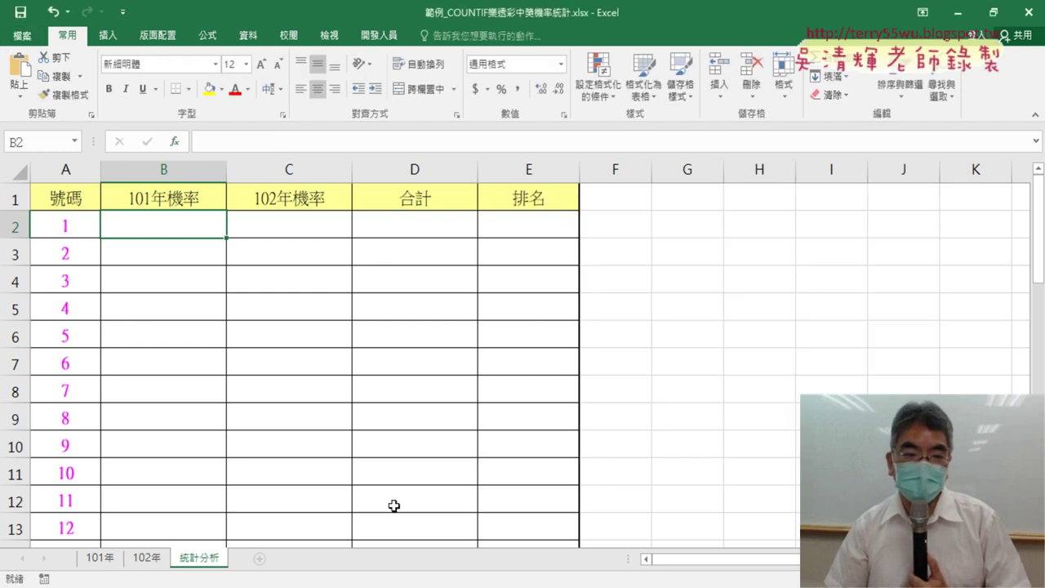
# Select the 101年 sheet's drawn numbers D2:J100 and start naming them in the Name Box
pyautogui.click(102, 560)
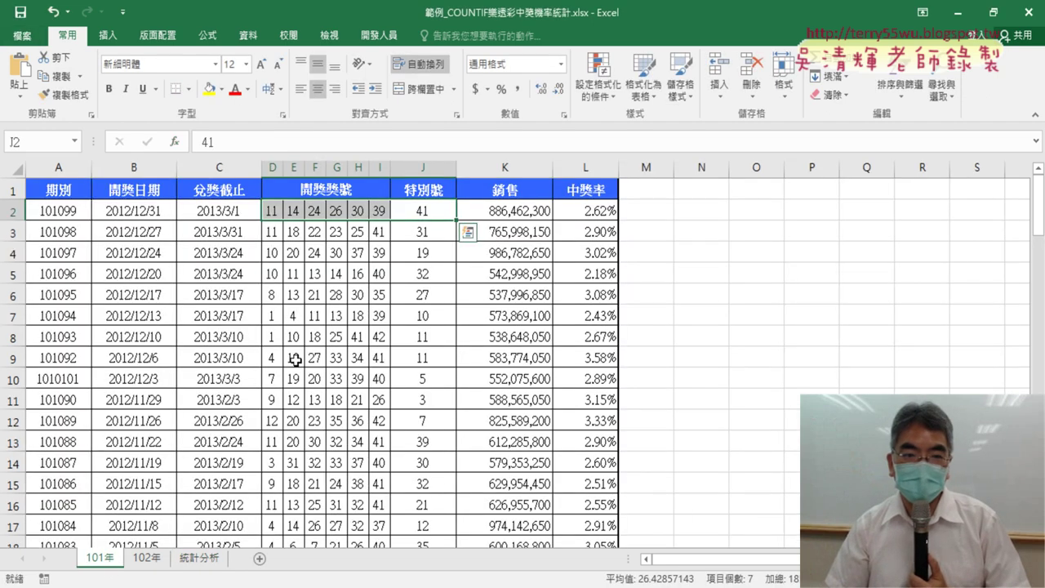
pyautogui.moveTo(271, 210); pyautogui.dragTo(423, 212)
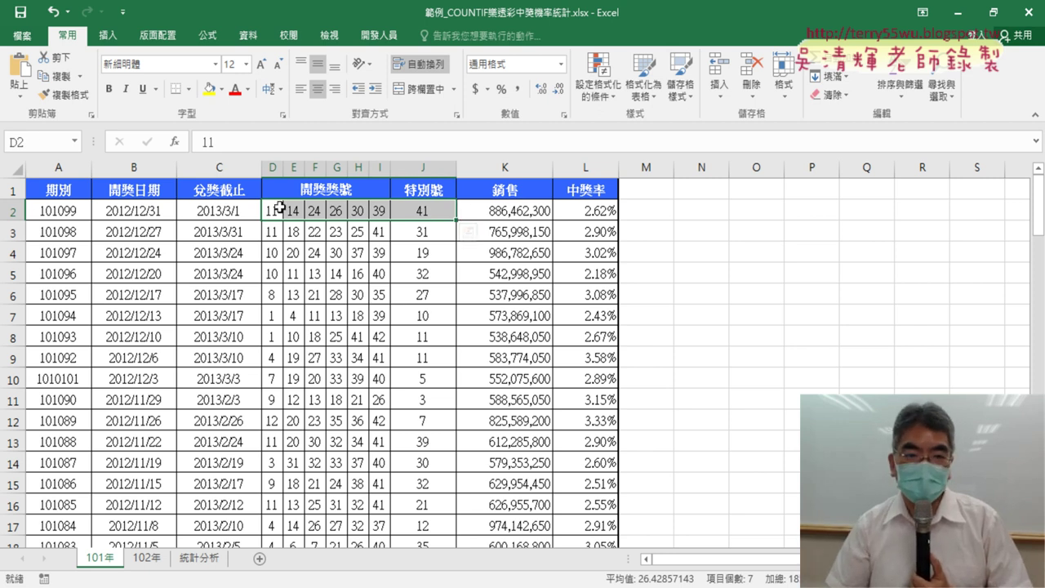
pyautogui.moveTo(272, 210); pyautogui.dragTo(417, 211)
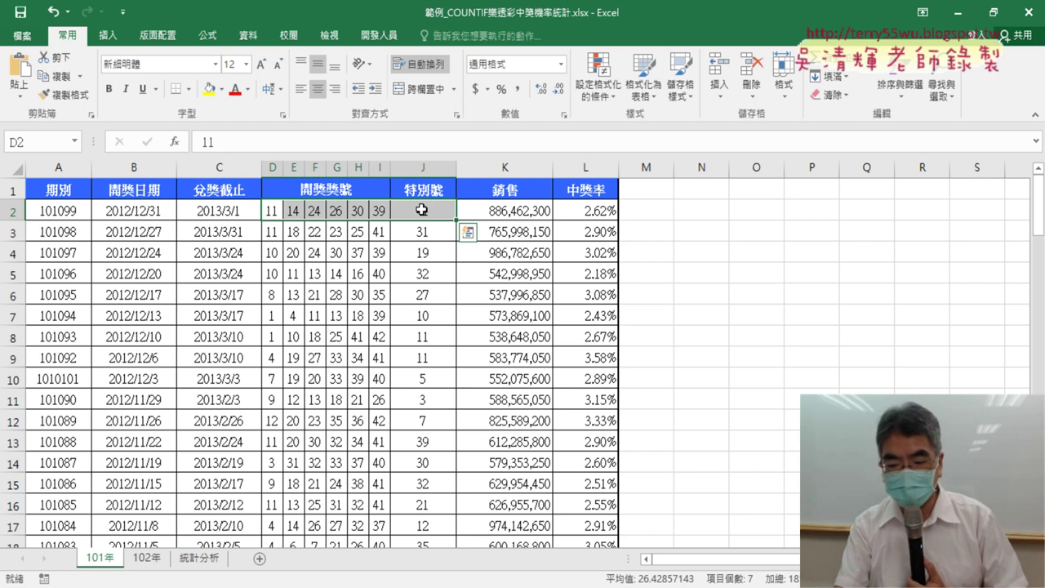
pyautogui.hotkey('ctrl', 'shift', 'Down')
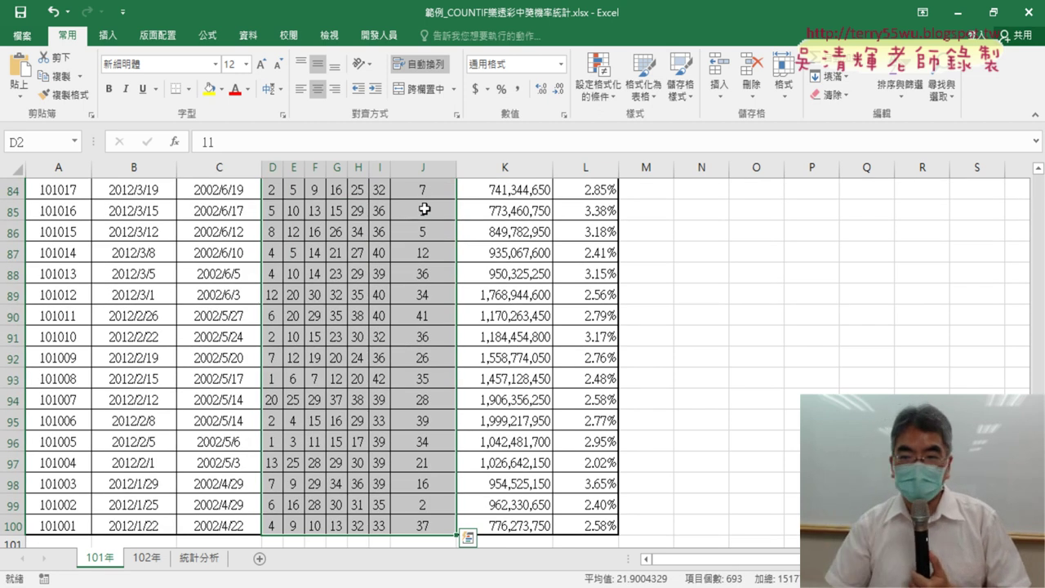
pyautogui.scroll(20, 522, 364)
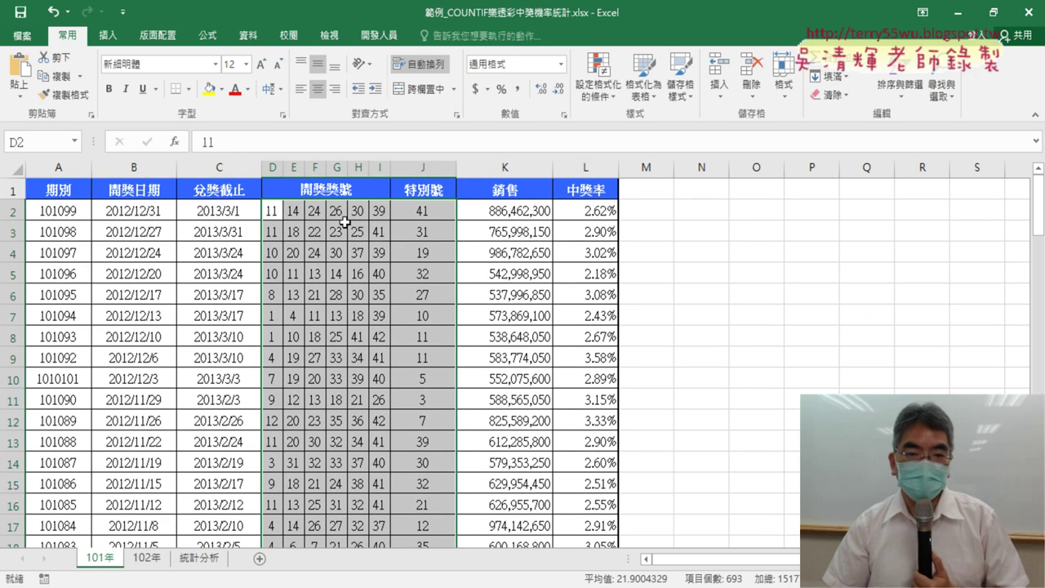
pyautogui.moveTo(1038, 208); pyautogui.dragTo(1039, 482)
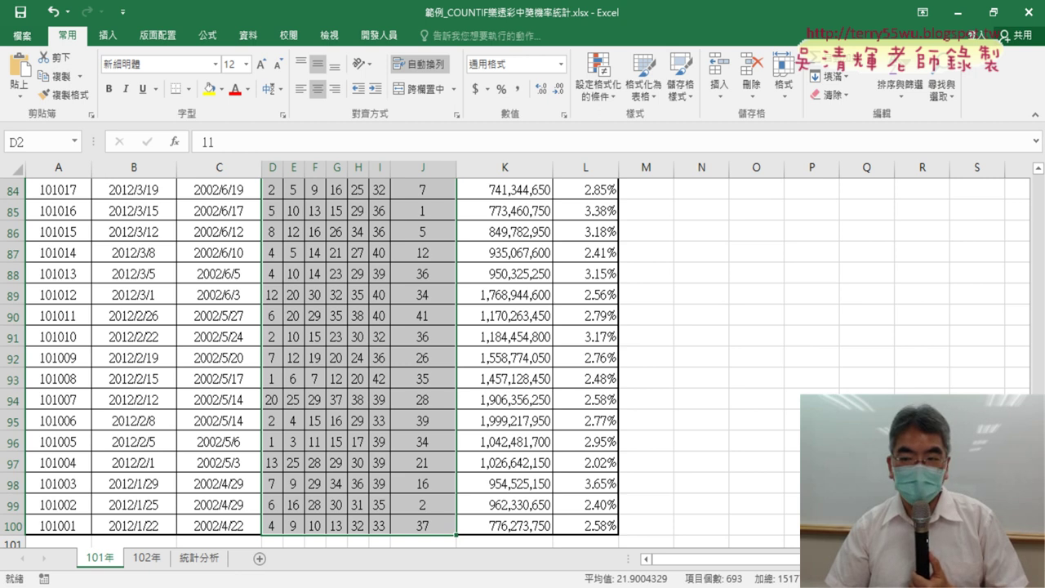
pyautogui.scroll(20, 183, 219)
pyautogui.scroll(5, 183, 219)
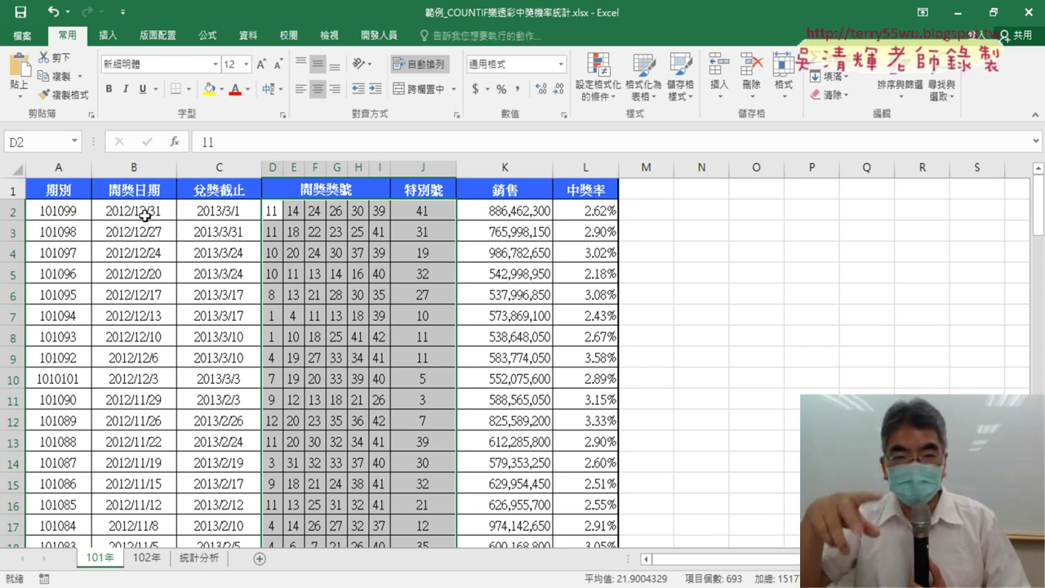
pyautogui.click(38, 144)
pyautogui.write('101')
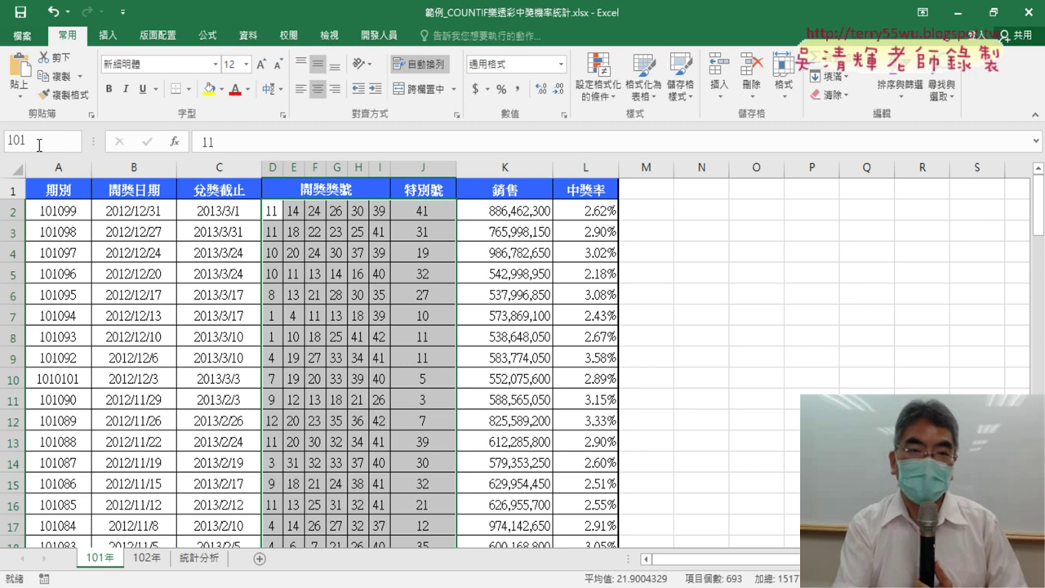
# Name the 101年 number block 開獎101 after the name 101 is rejected as invalid
pyautogui.click(39, 144)
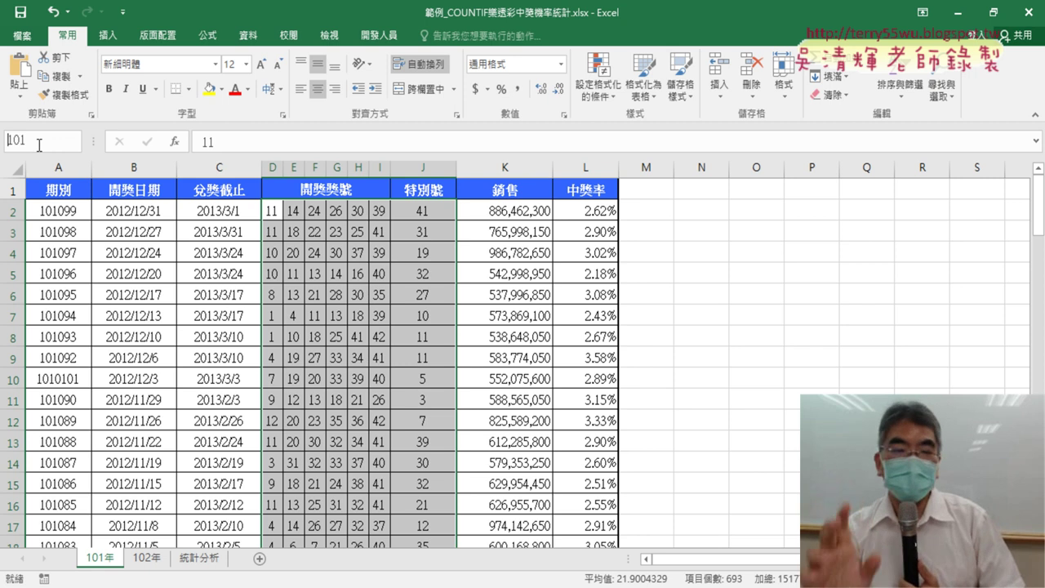
pyautogui.press('Return')
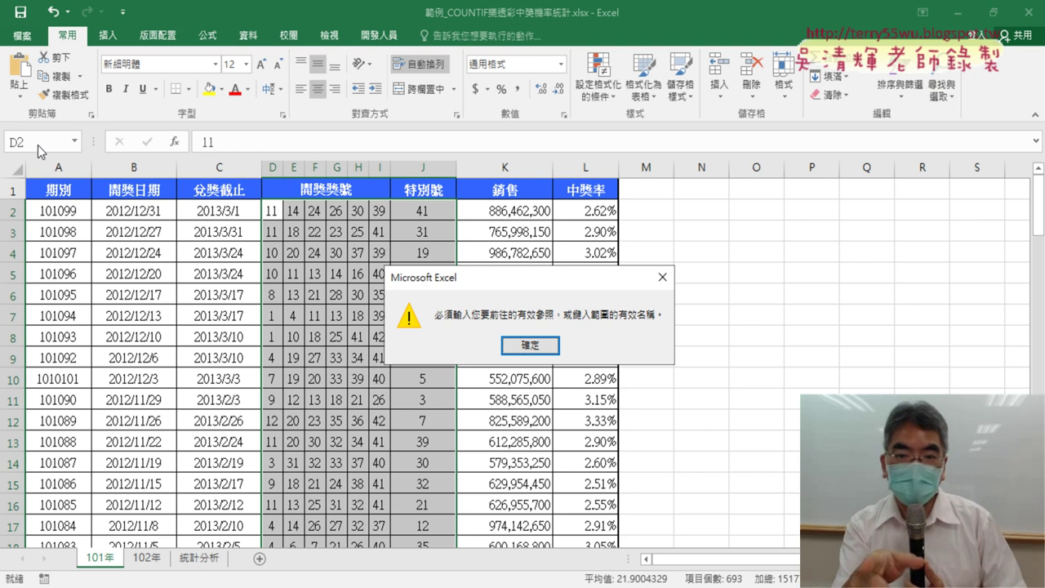
pyautogui.click(530, 346)
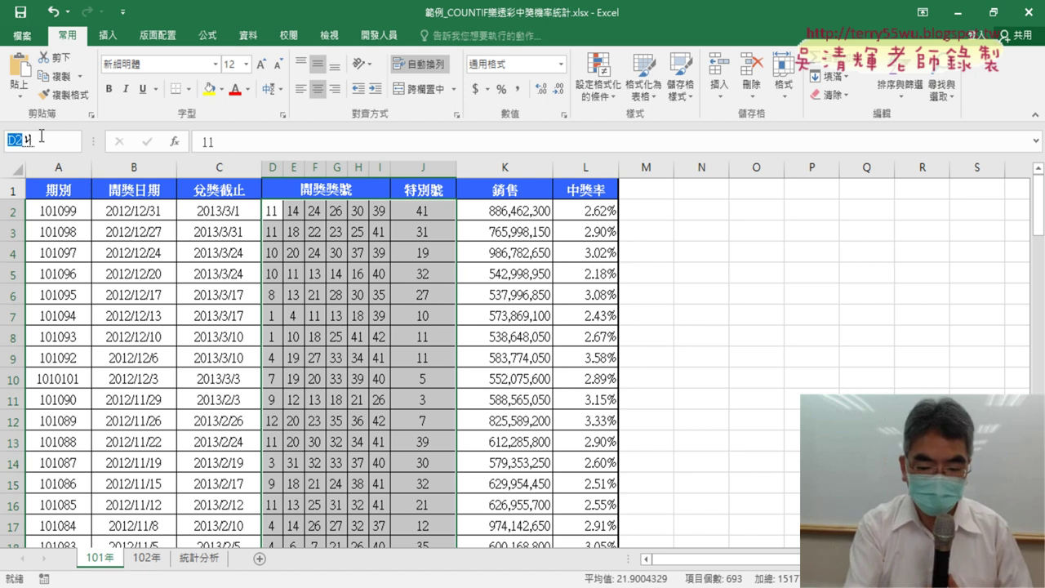
pyautogui.write('ㄅ')
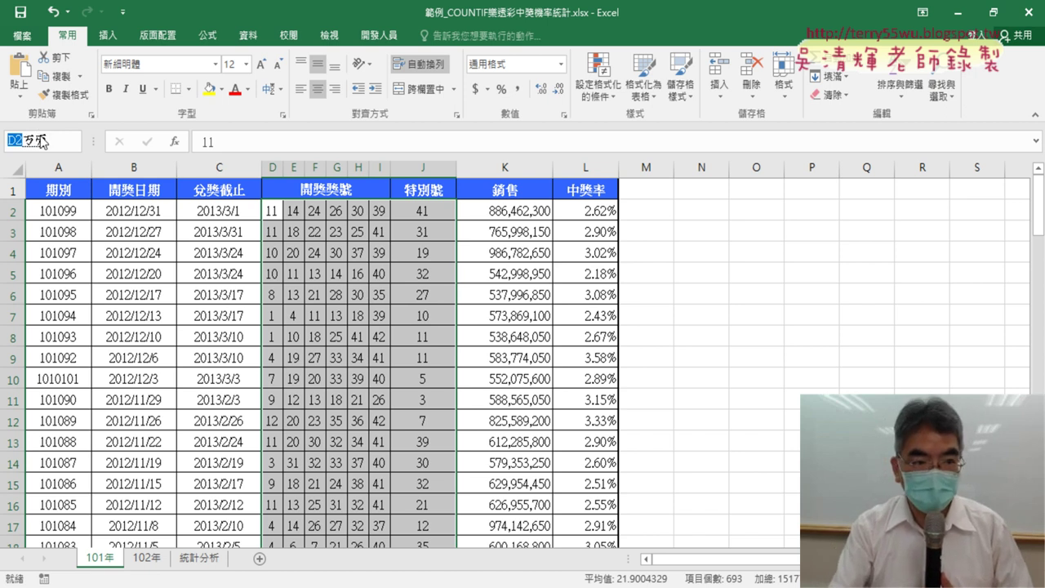
pyautogui.write('開')
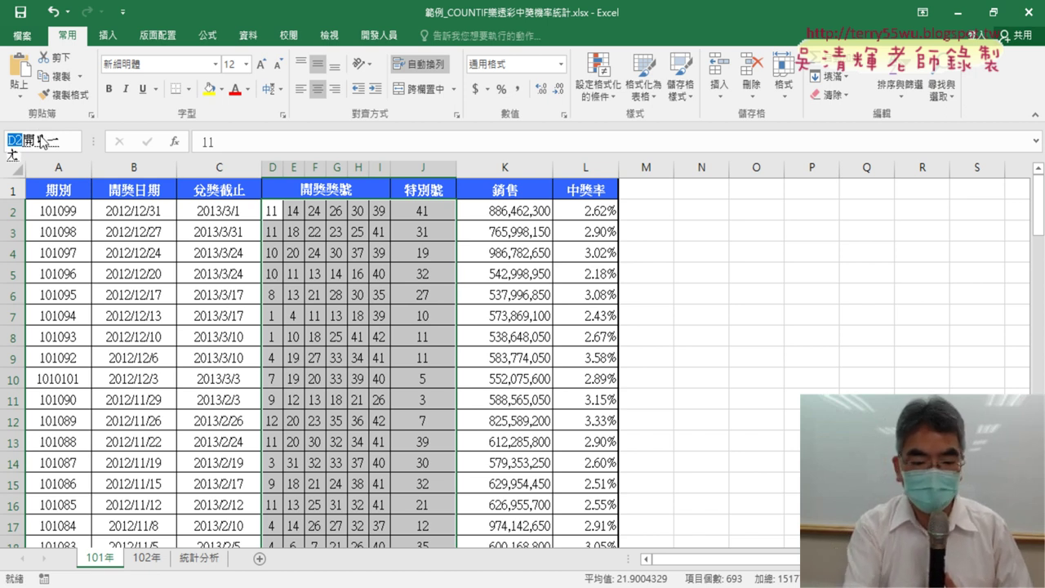
pyautogui.write('獎1')
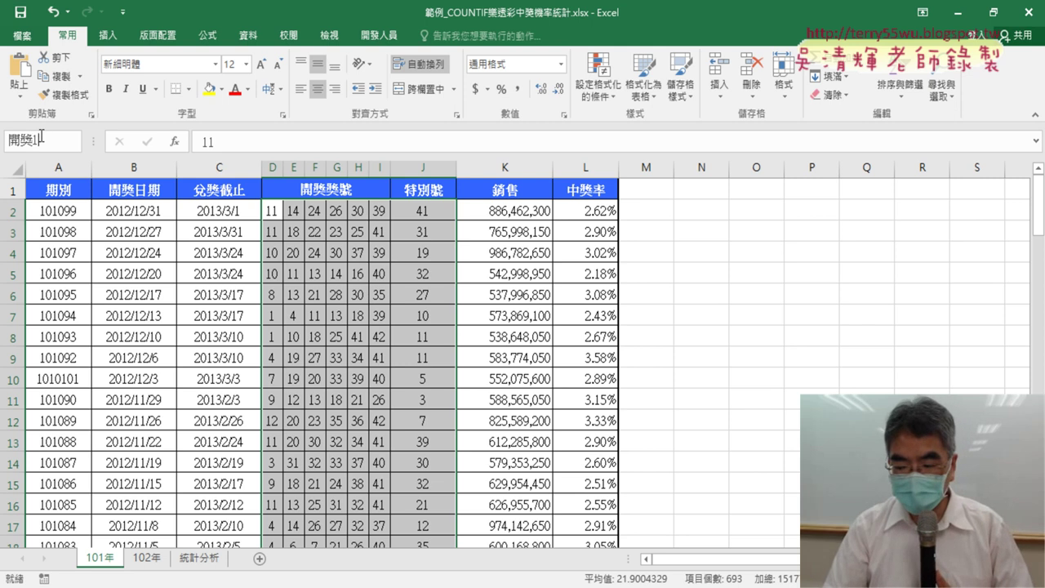
pyautogui.write('01')
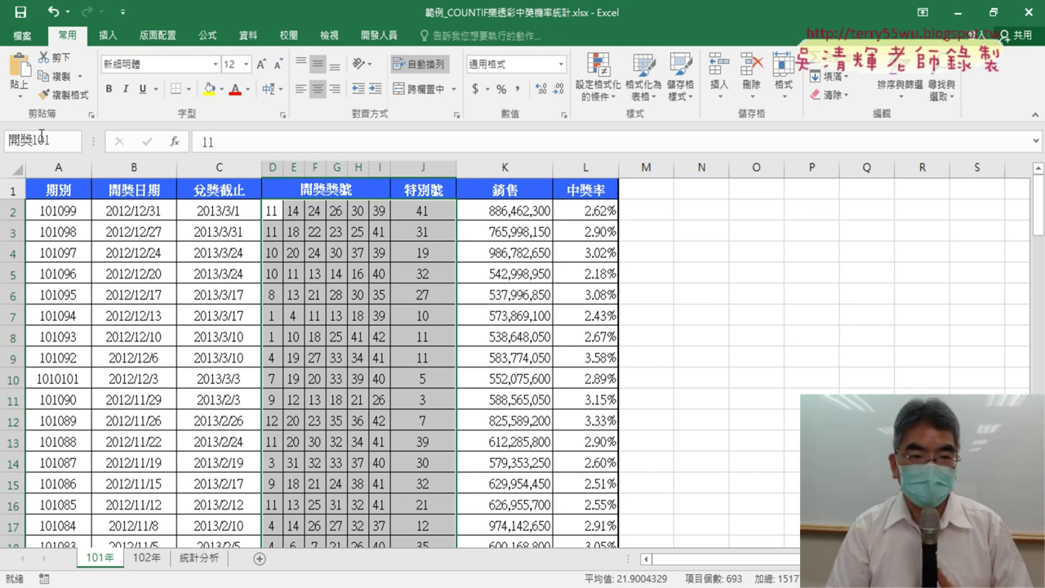
pyautogui.press('Return')
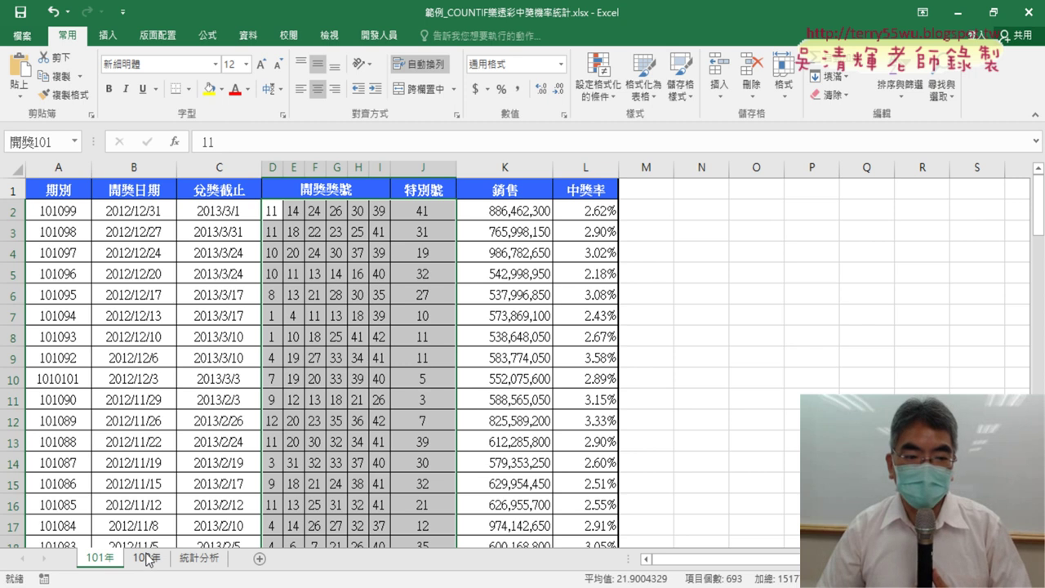
pyautogui.click(51, 140)
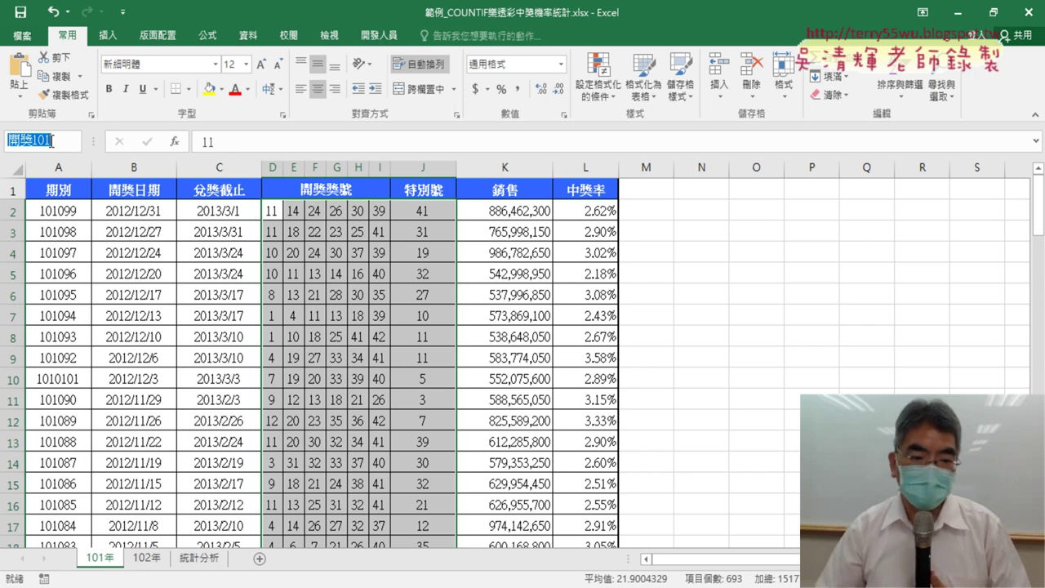
# Name the 102年 sheet's D2:J105 numbers 開獎102, then return to 統計分析
pyautogui.click(147, 558)
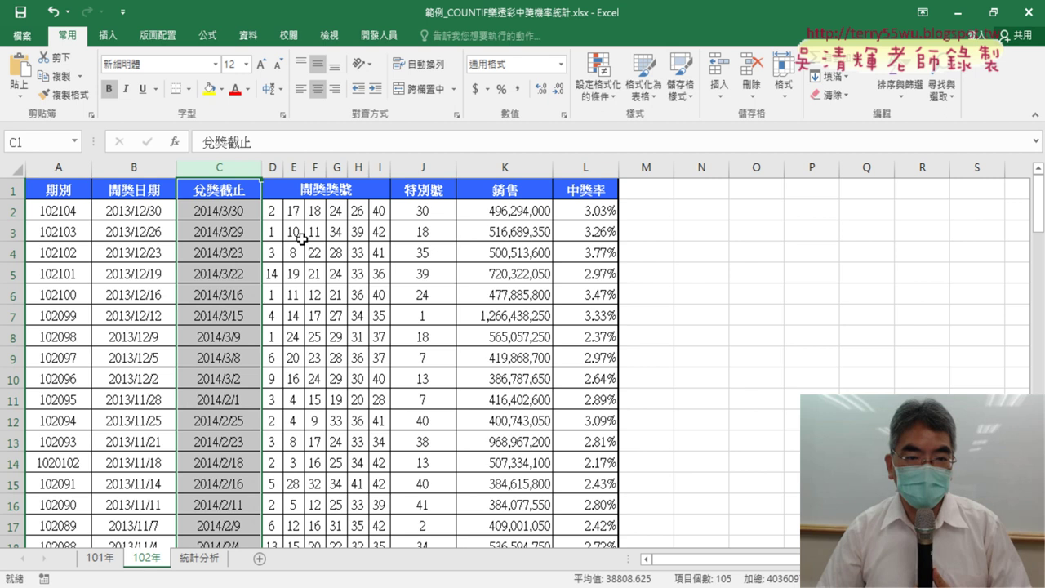
pyautogui.moveTo(272, 211); pyautogui.dragTo(421, 210)
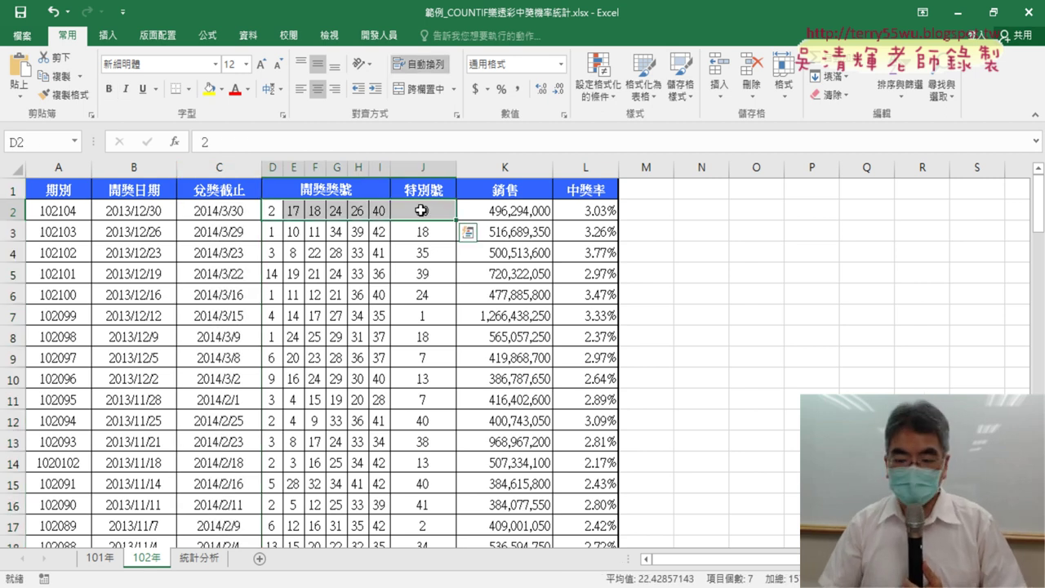
pyautogui.hotkey('ctrl', 'shift', 'Down')
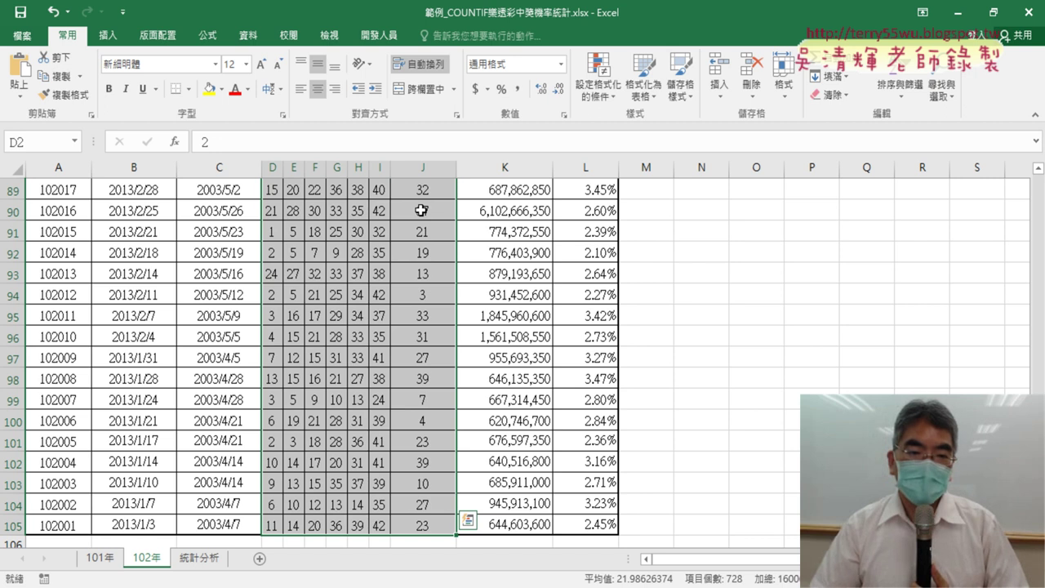
pyautogui.click(59, 143)
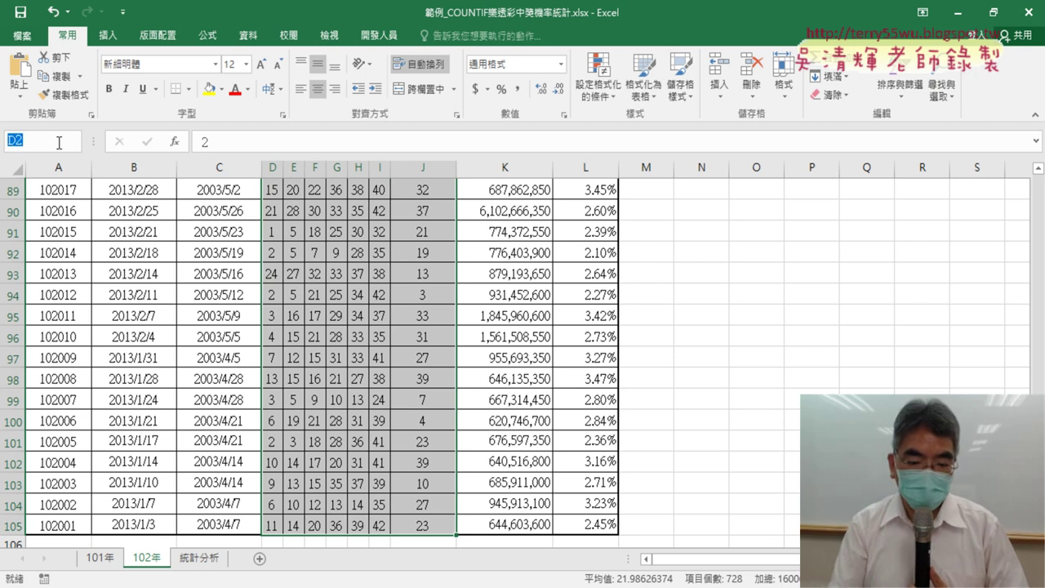
pyautogui.write('開獎102')
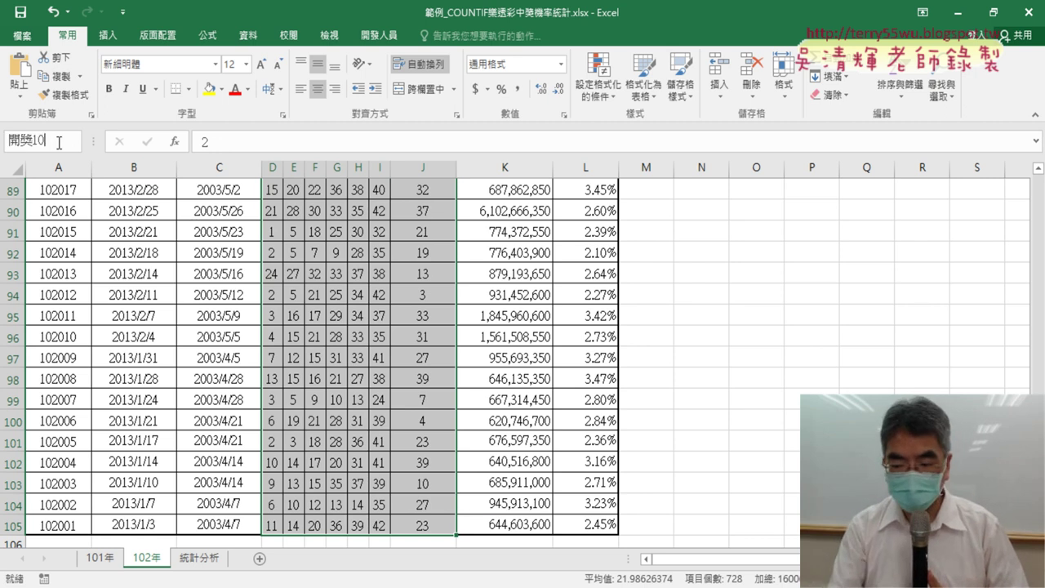
pyautogui.press('Return')
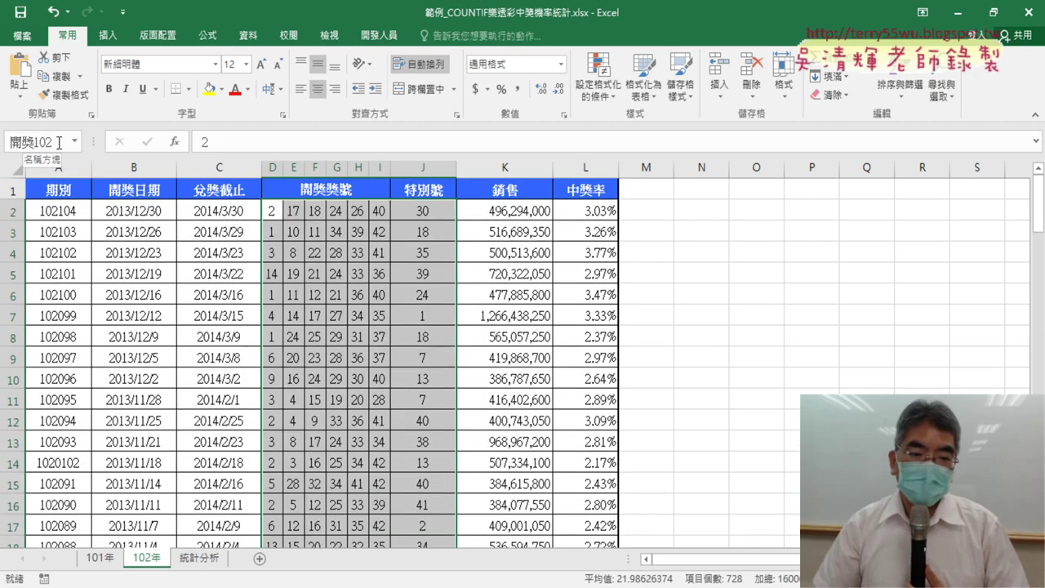
pyautogui.click(189, 559)
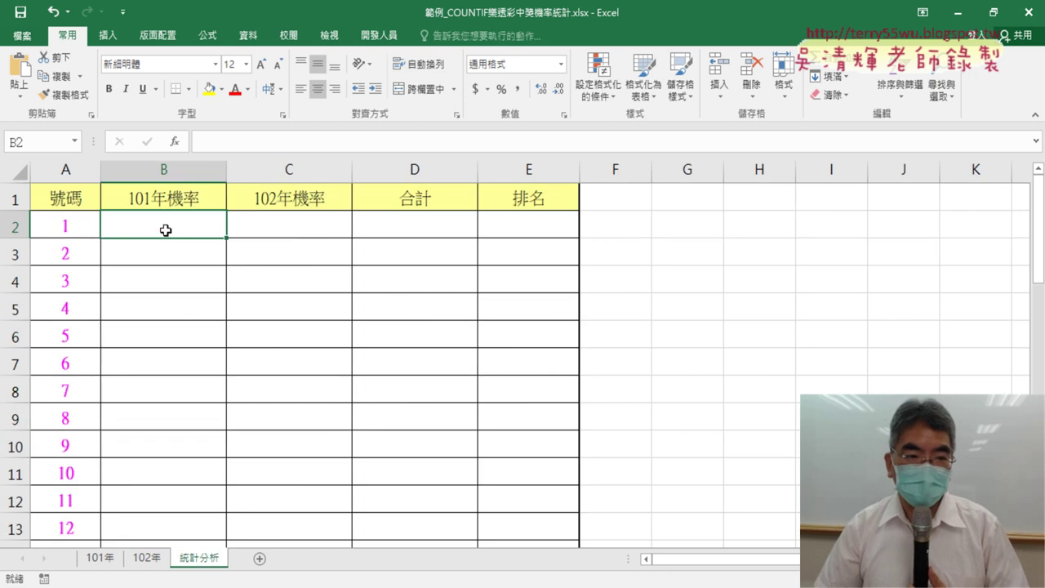
# Enter =COUNTIF(開獎101,A2) in B2 via Insert Function, giving 17 for number 1
pyautogui.click(175, 141)
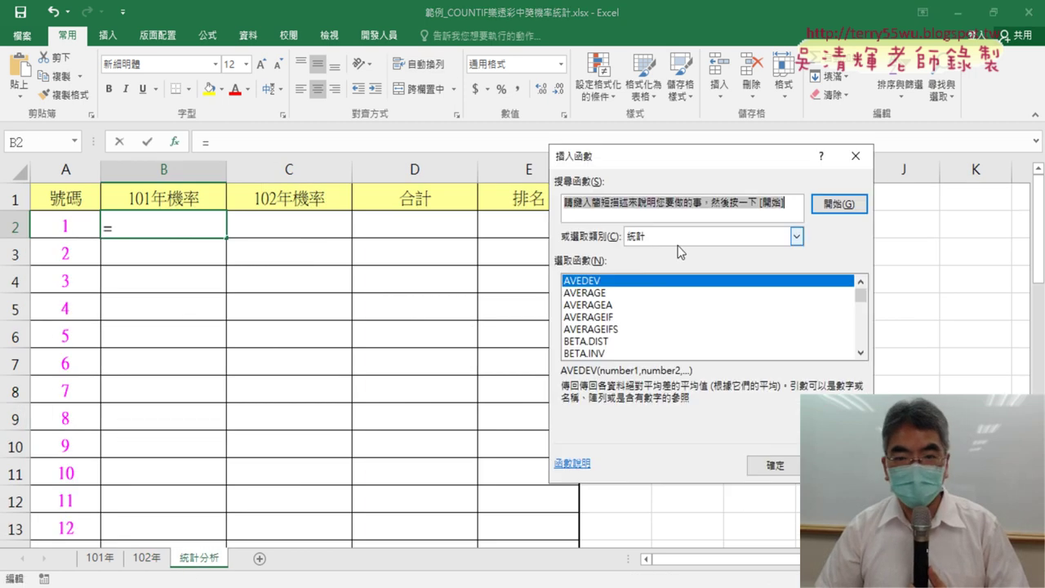
pyautogui.click(678, 243)
pyautogui.click(678, 247)
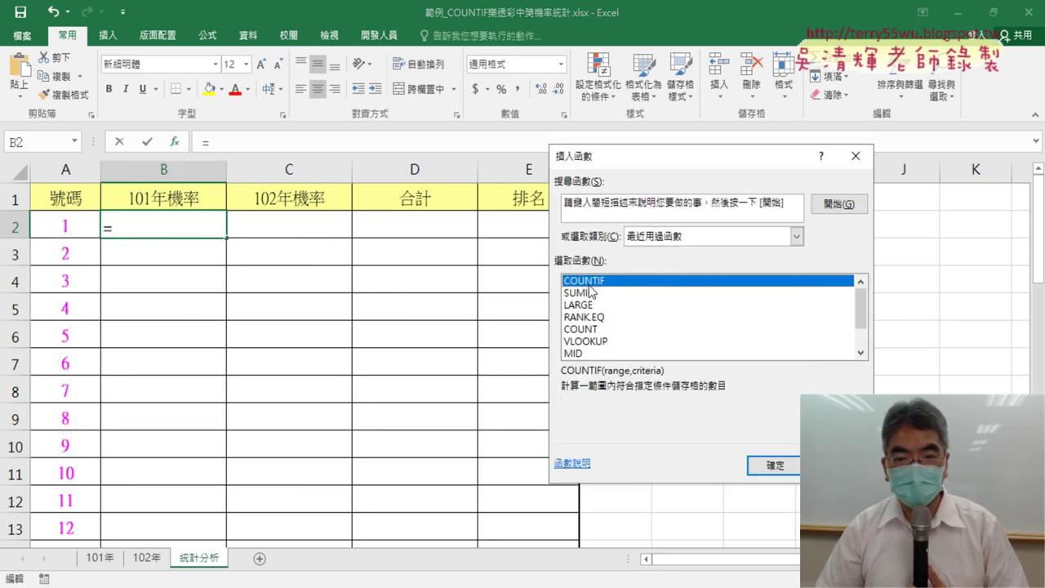
pyautogui.doubleClick(589, 285)
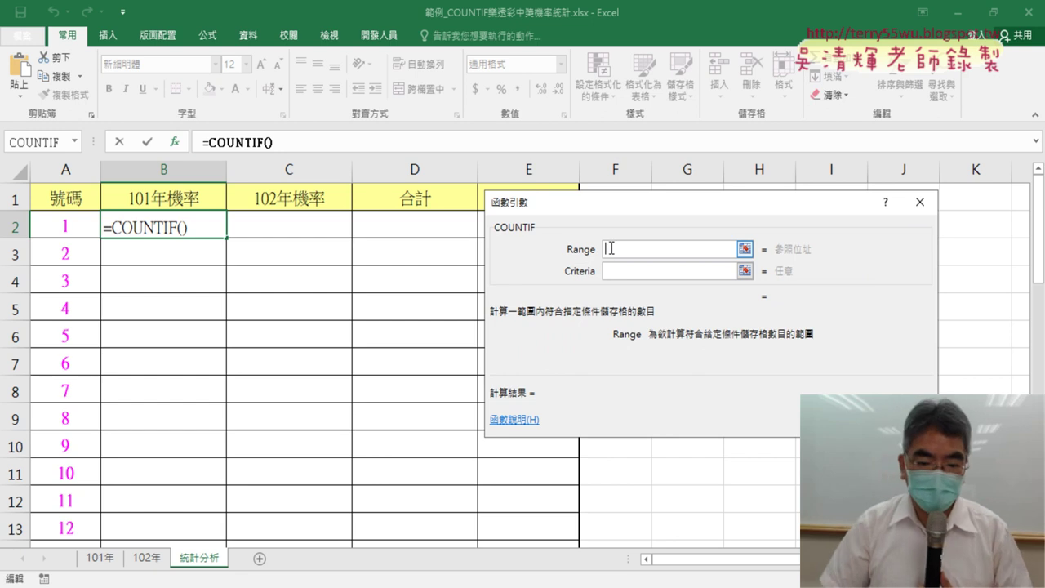
pyautogui.press('F3')
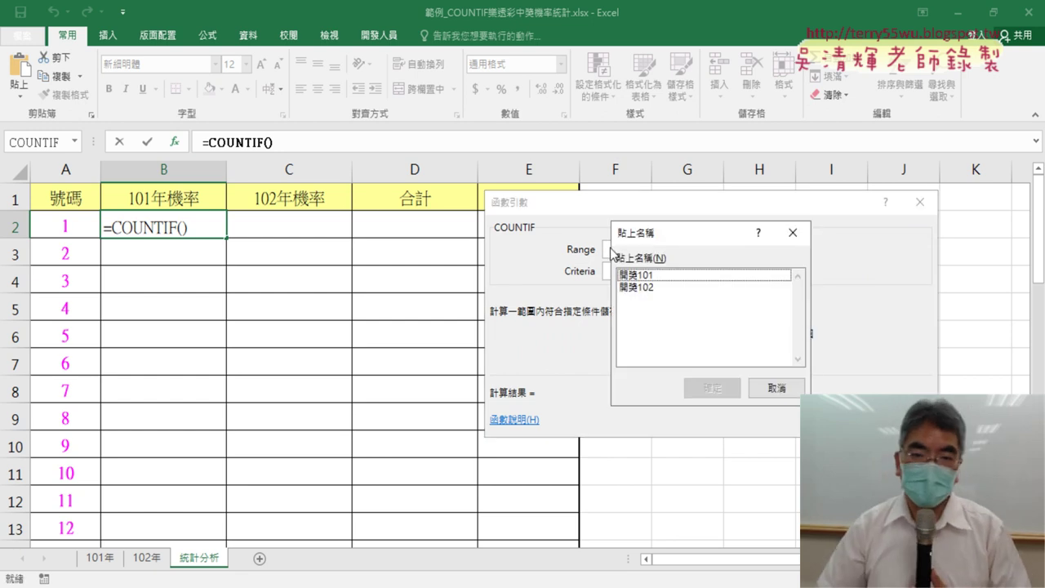
pyautogui.doubleClick(660, 275)
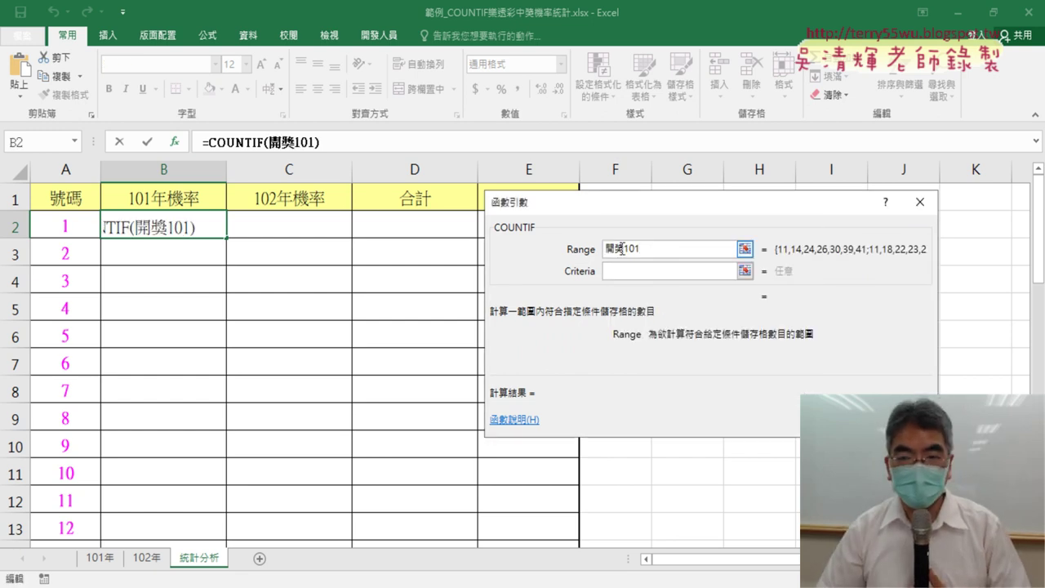
pyautogui.click(609, 270)
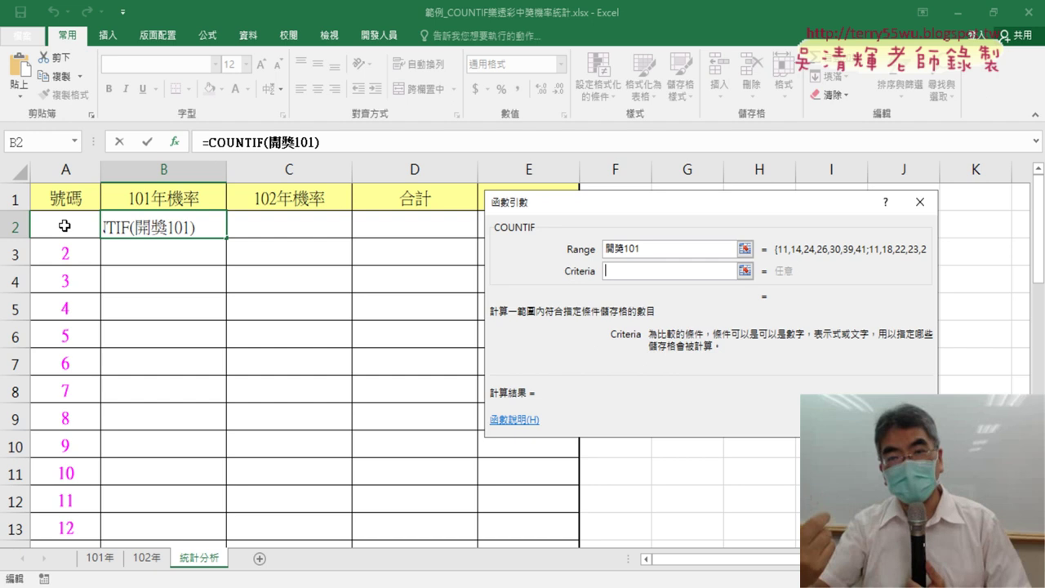
pyautogui.click(64, 225)
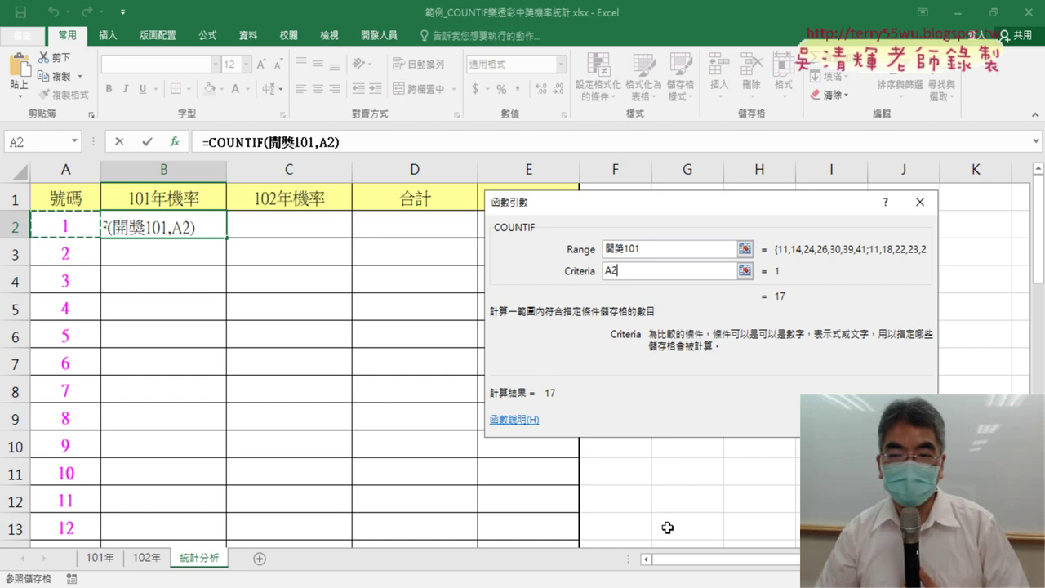
pyautogui.press('Return')
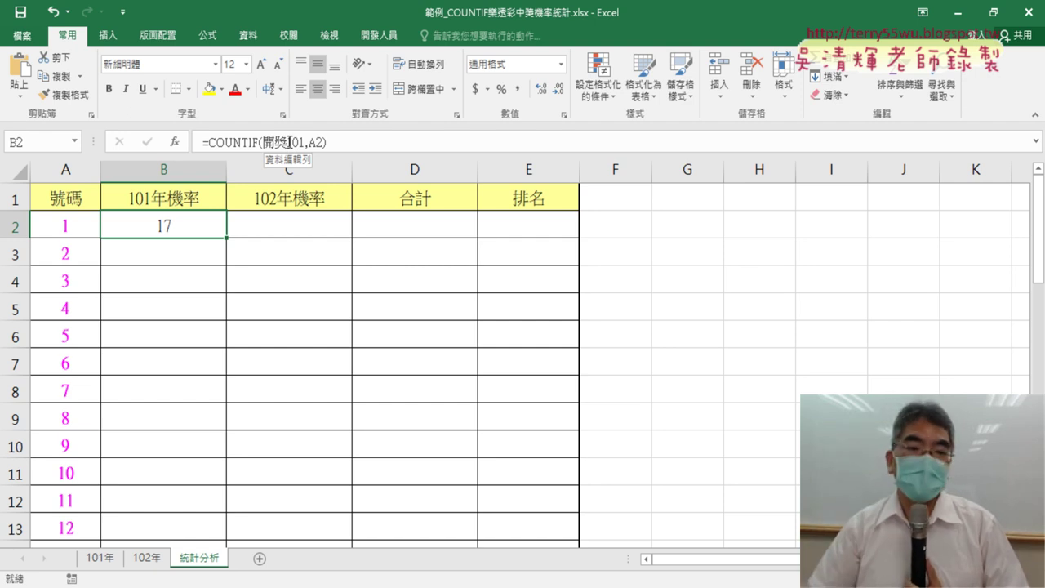
# Fill B2's COUNTIF formula down the 101年機率 column for every number
pyautogui.doubleClick(227, 238)
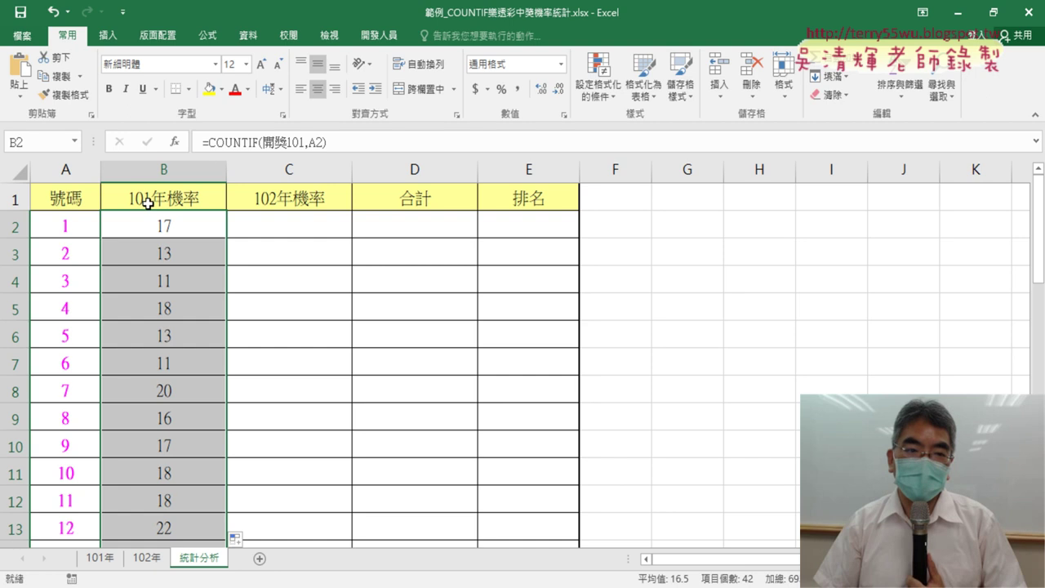
pyautogui.click(188, 222)
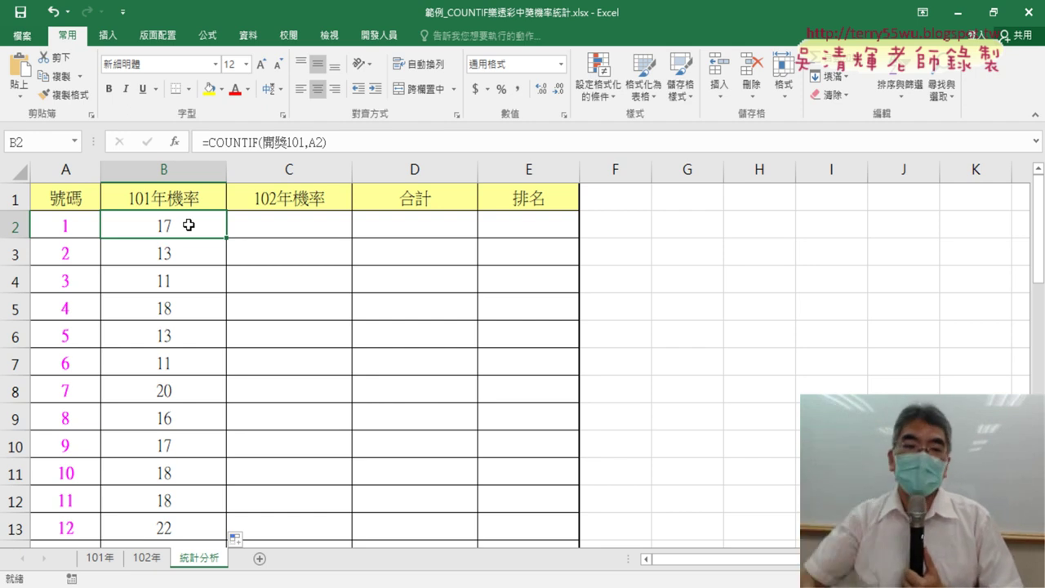
# Append /COUNT(開獎101) to B2's COUNTIF formula, inserting 開獎101 from the F3 name list
pyautogui.click(364, 150)
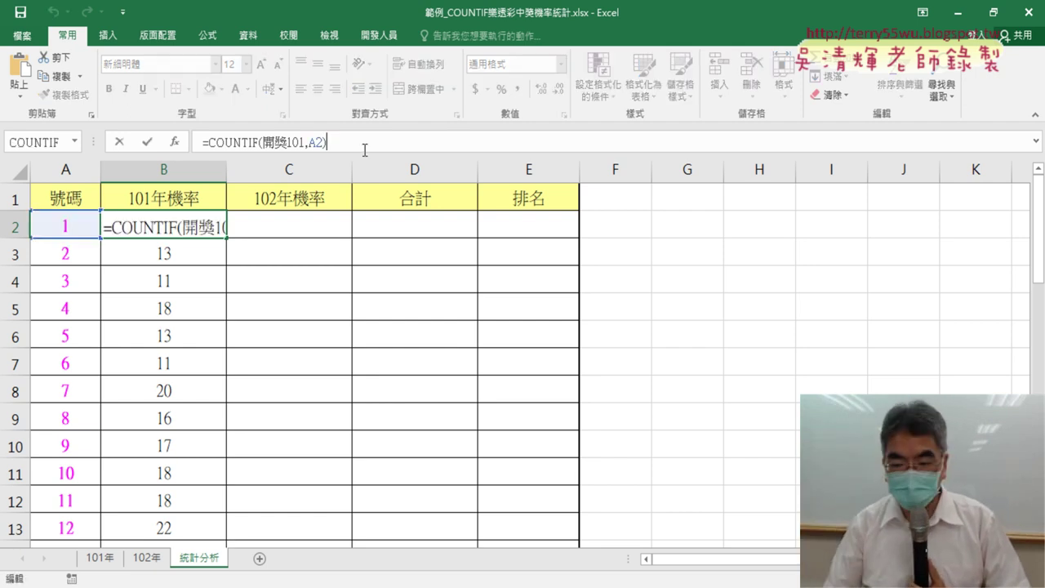
pyautogui.write('/c')
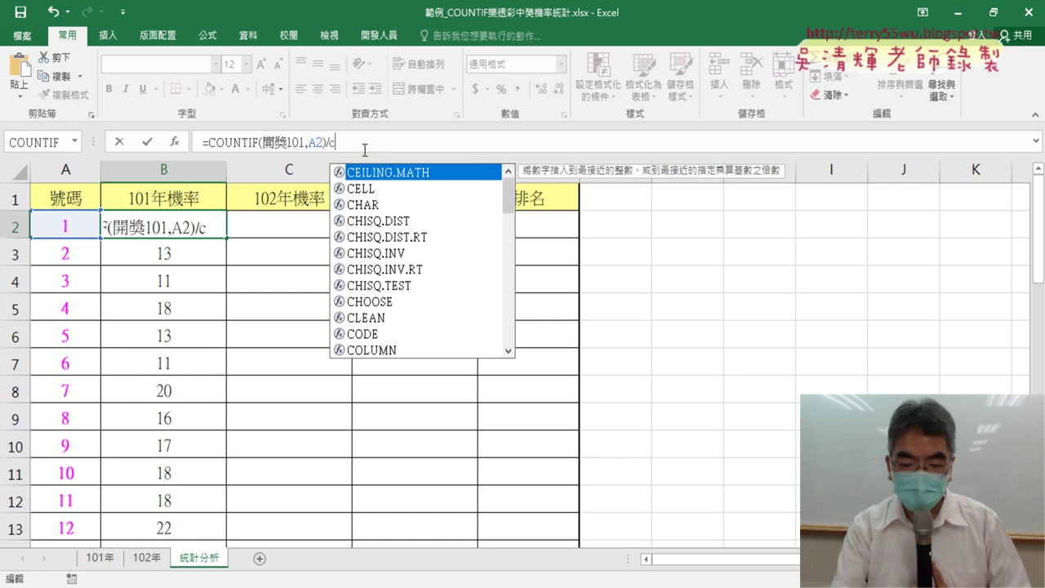
pyautogui.write('o')
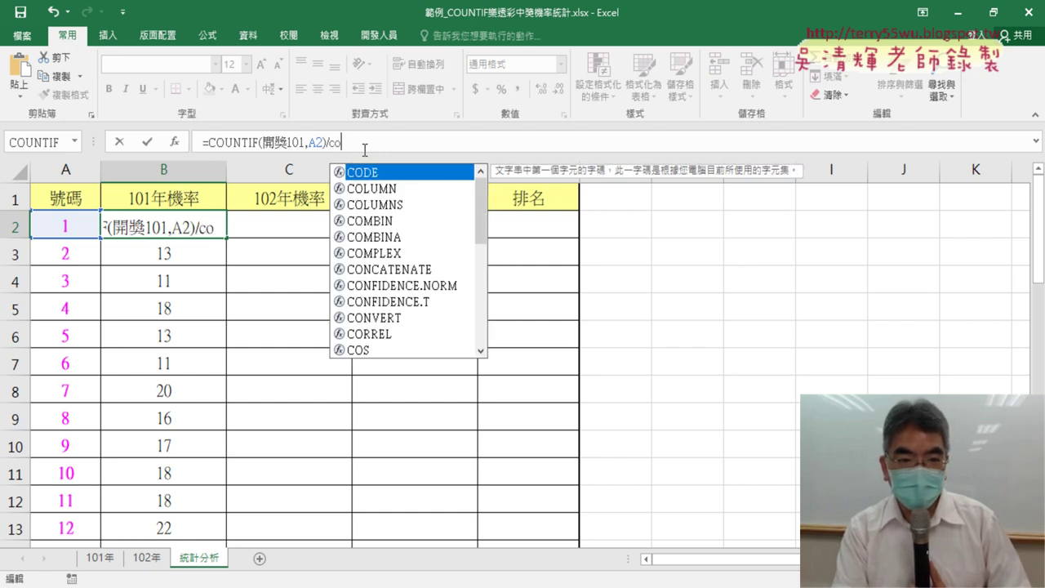
pyautogui.write('unt')
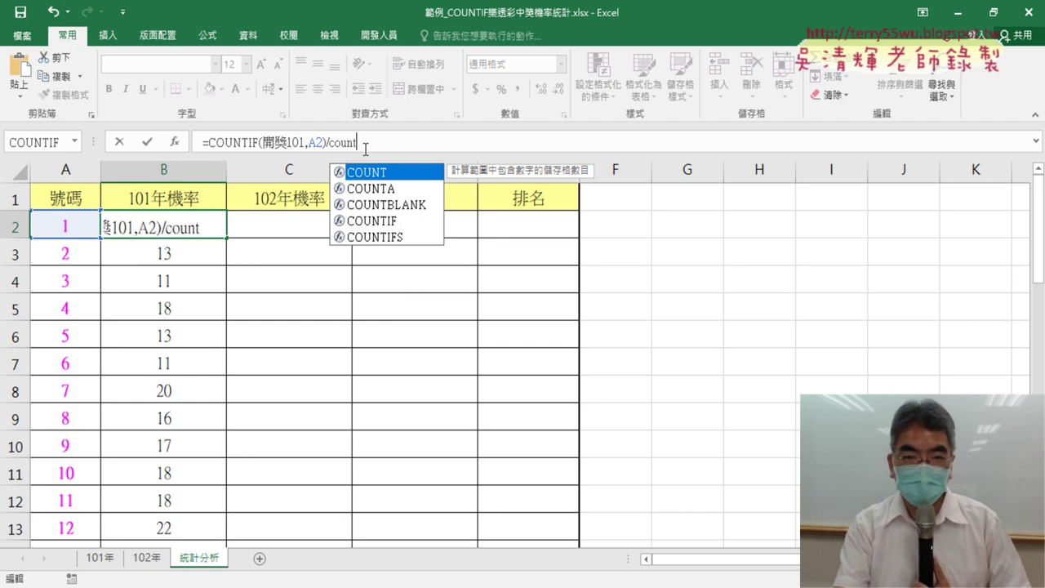
pyautogui.write('(')
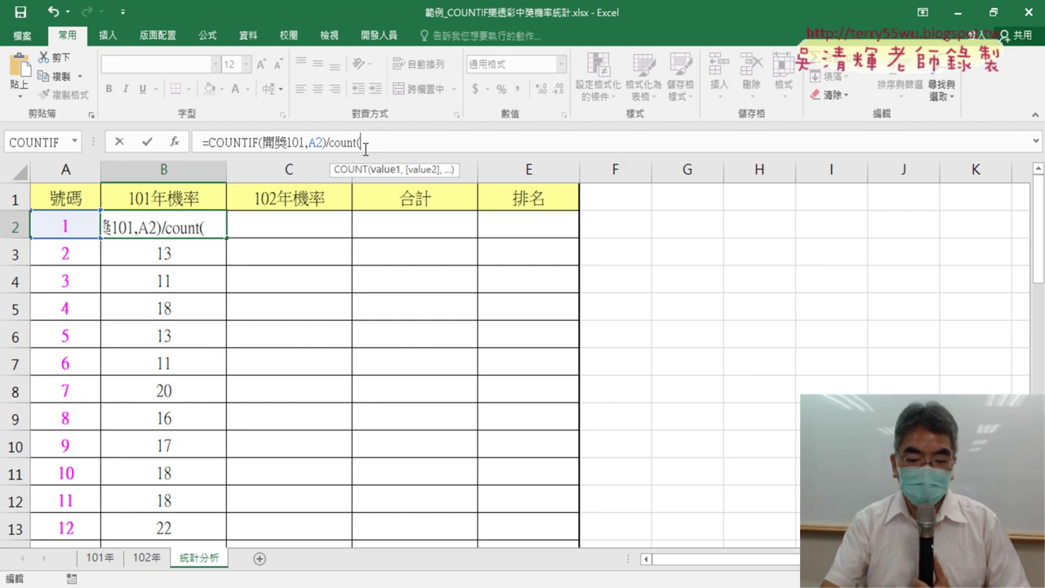
pyautogui.press('F3')
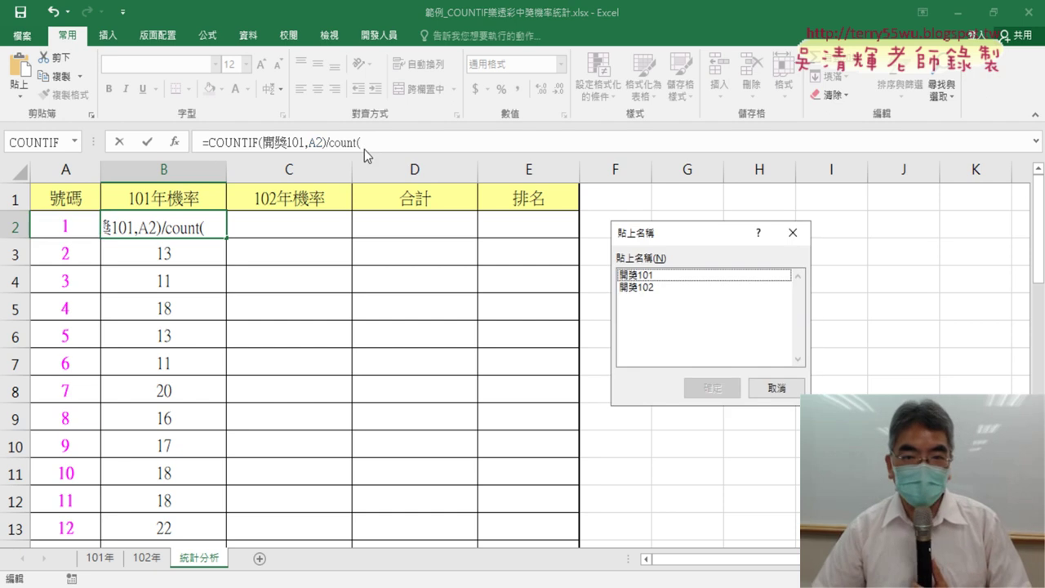
pyautogui.doubleClick(645, 278)
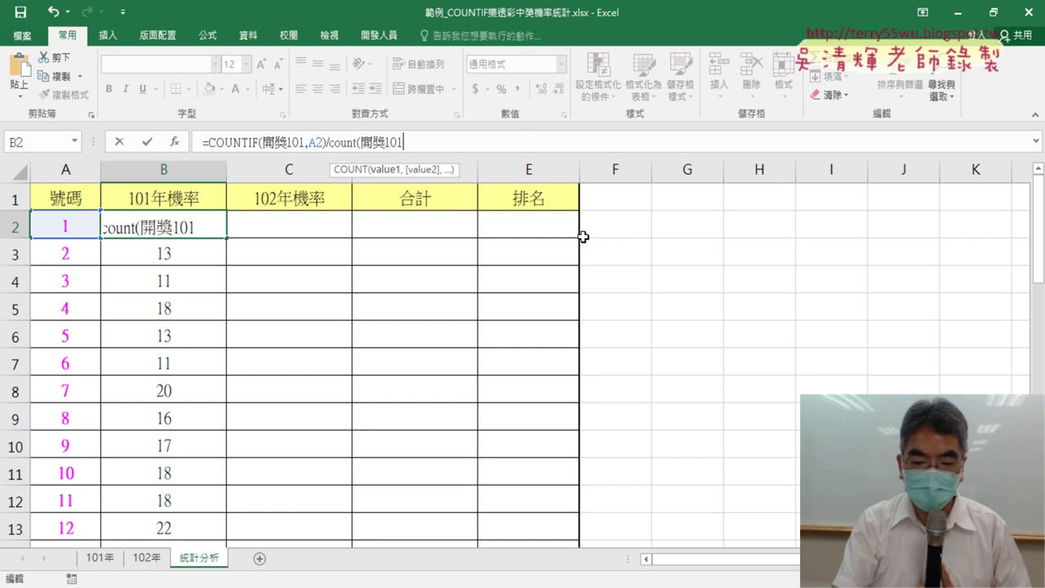
pyautogui.write(')')
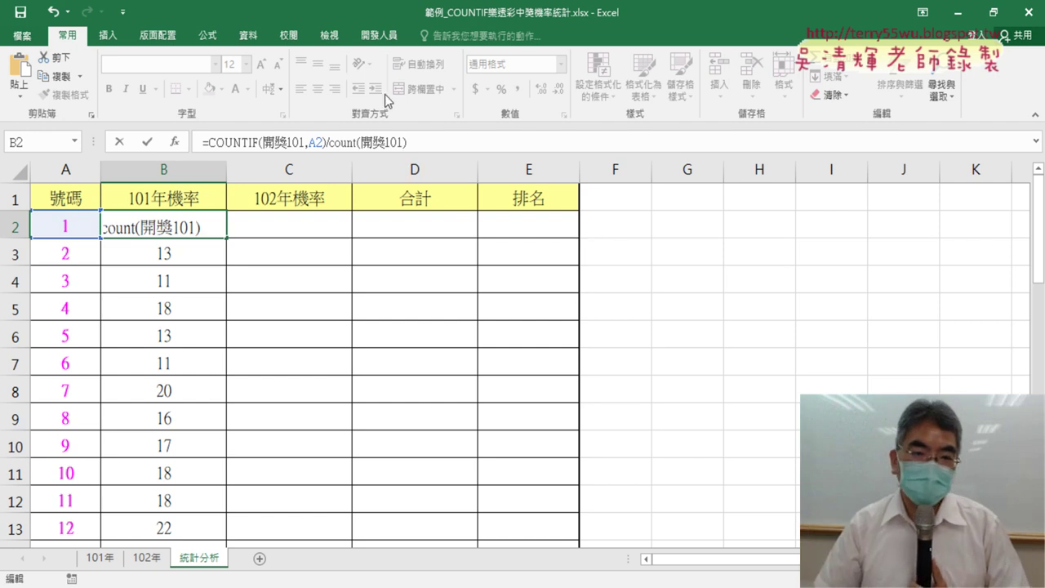
# Review the COUNT function's arguments and enter the formula, giving 0.024531025
pyautogui.click(346, 146)
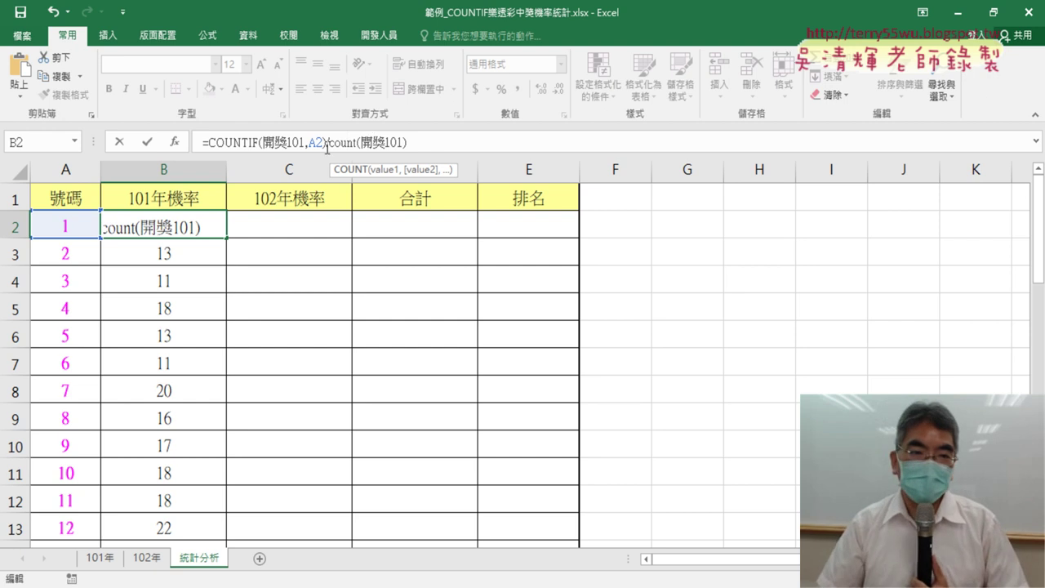
pyautogui.click(174, 144)
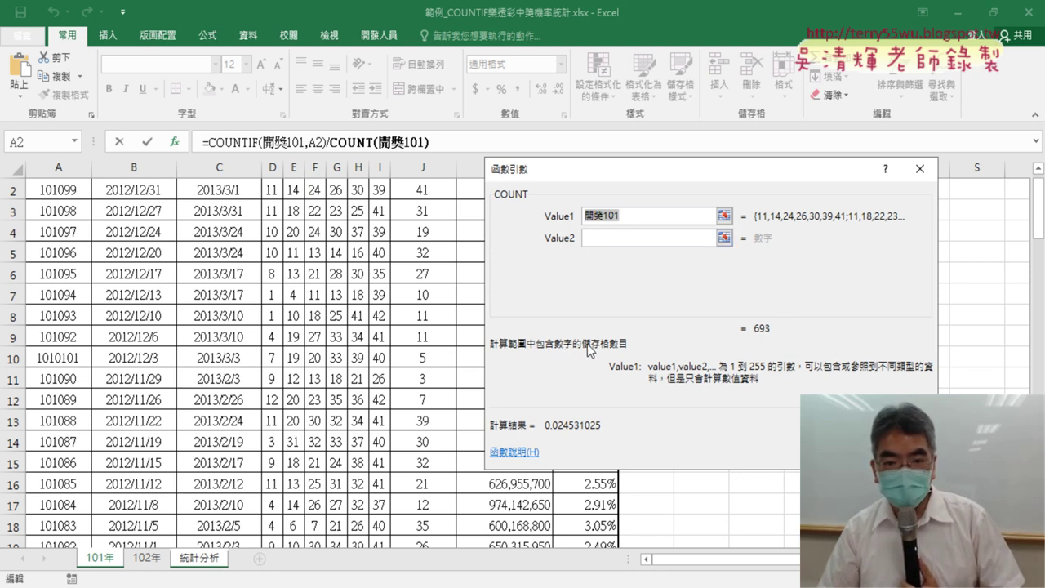
pyautogui.press('End')
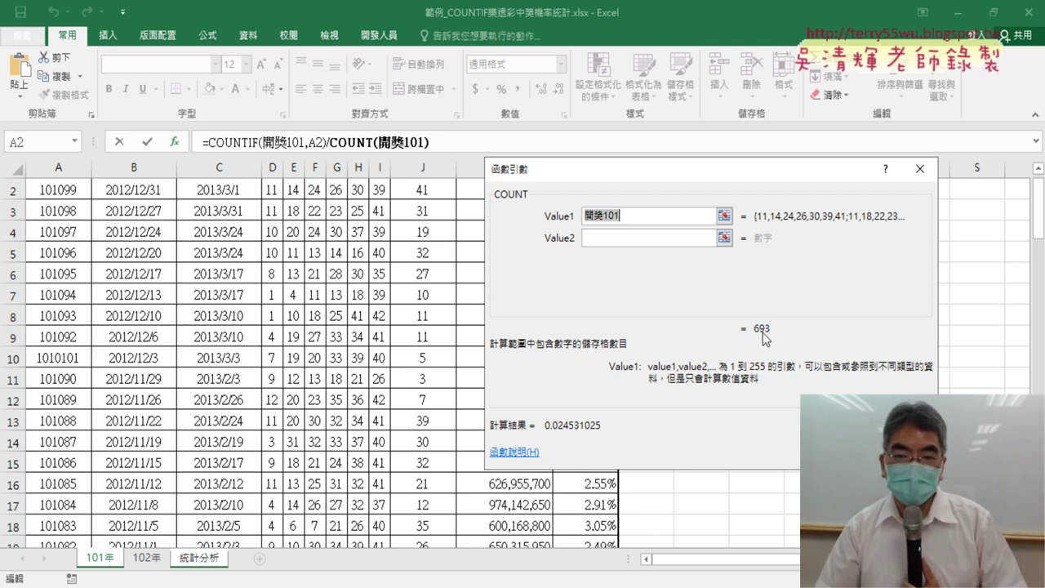
pyautogui.press('Return')
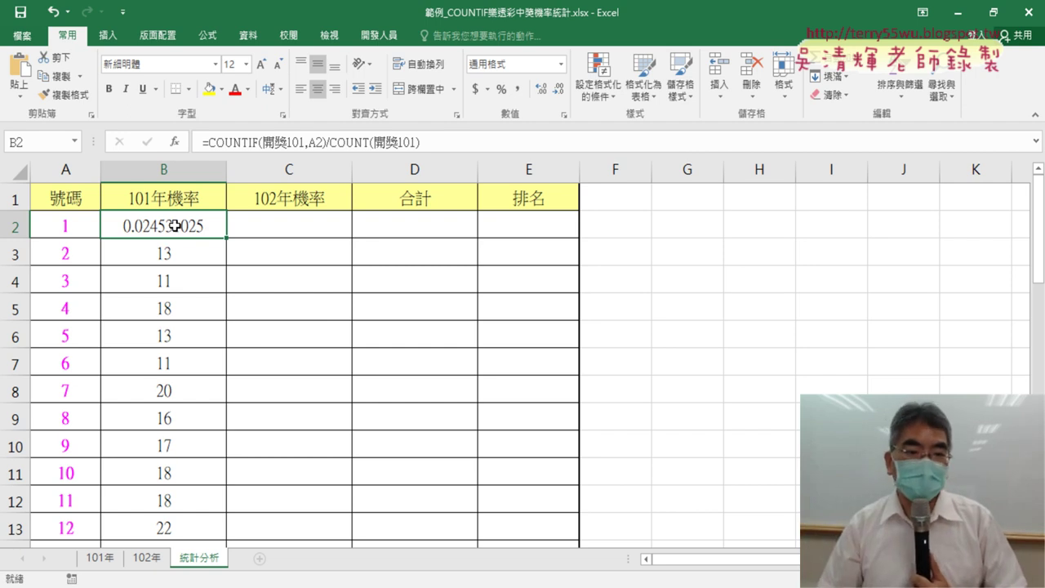
# Format B2 with the custom fraction code # ??/10000 and fill its formula down column B
pyautogui.rightClick(175, 226)
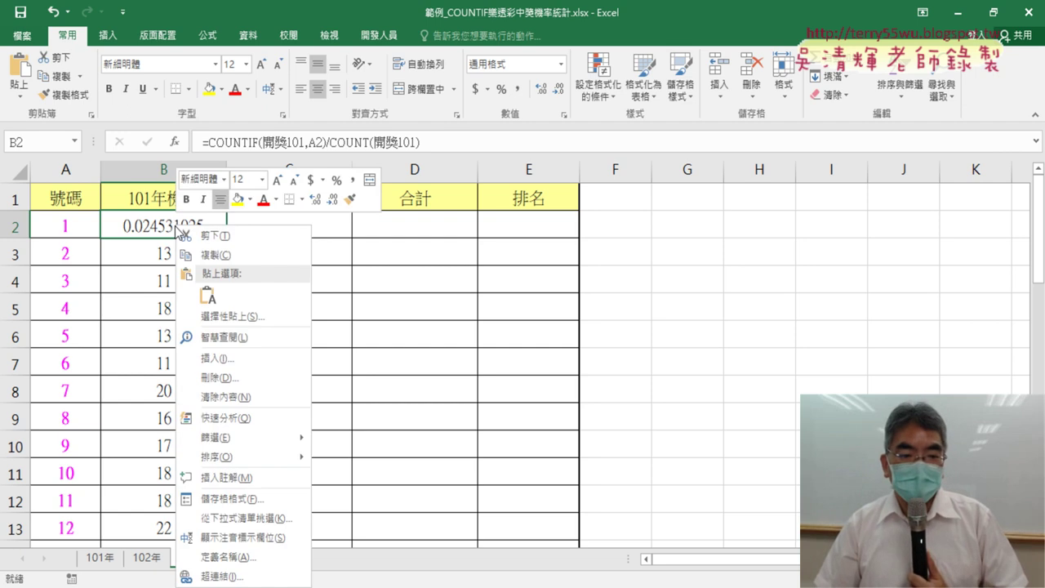
pyautogui.click(254, 498)
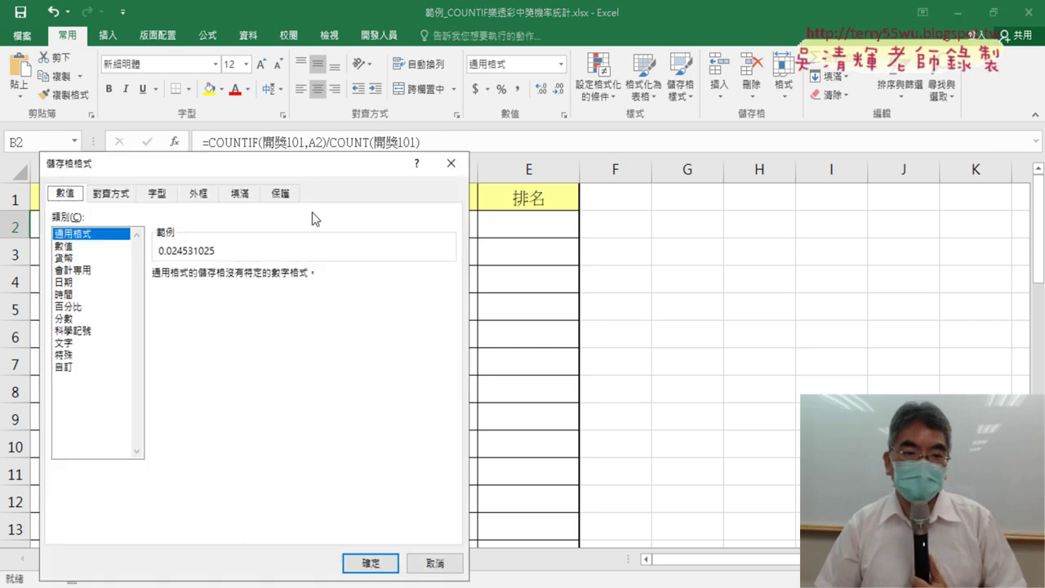
pyautogui.moveTo(325, 166); pyautogui.dragTo(589, 92)
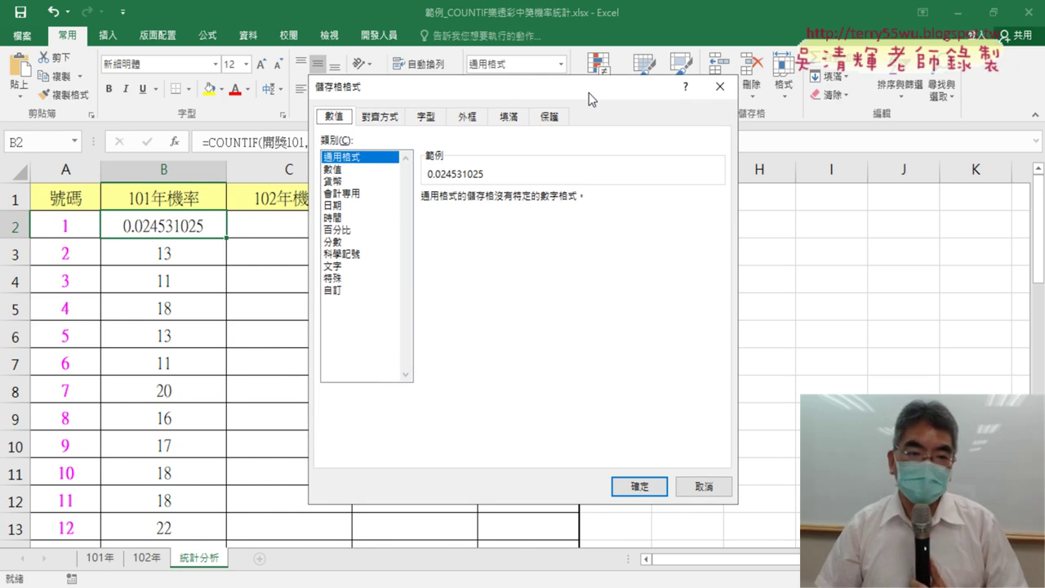
pyautogui.click(334, 242)
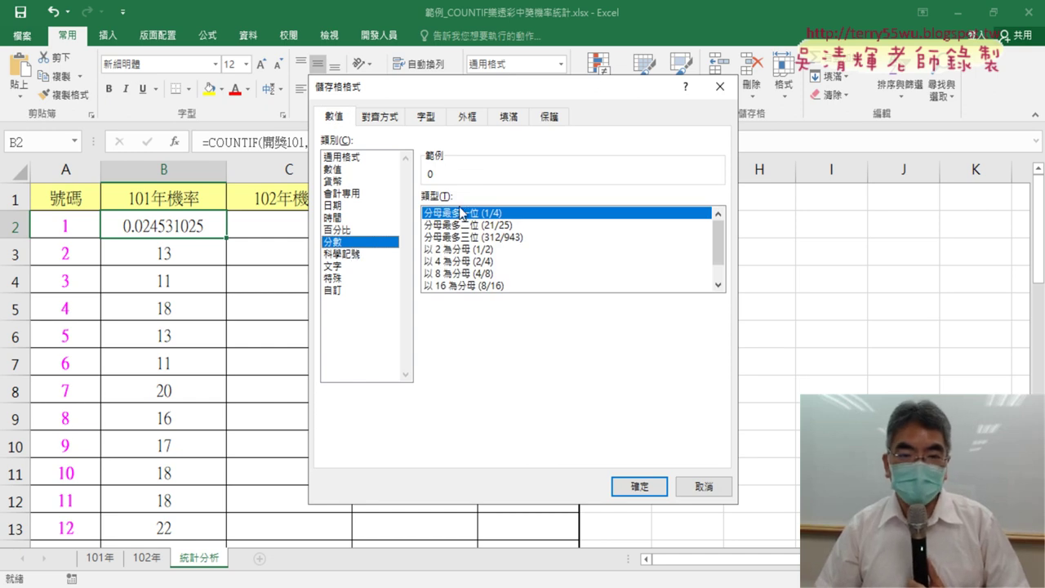
pyautogui.moveTo(720, 254); pyautogui.dragTo(721, 274)
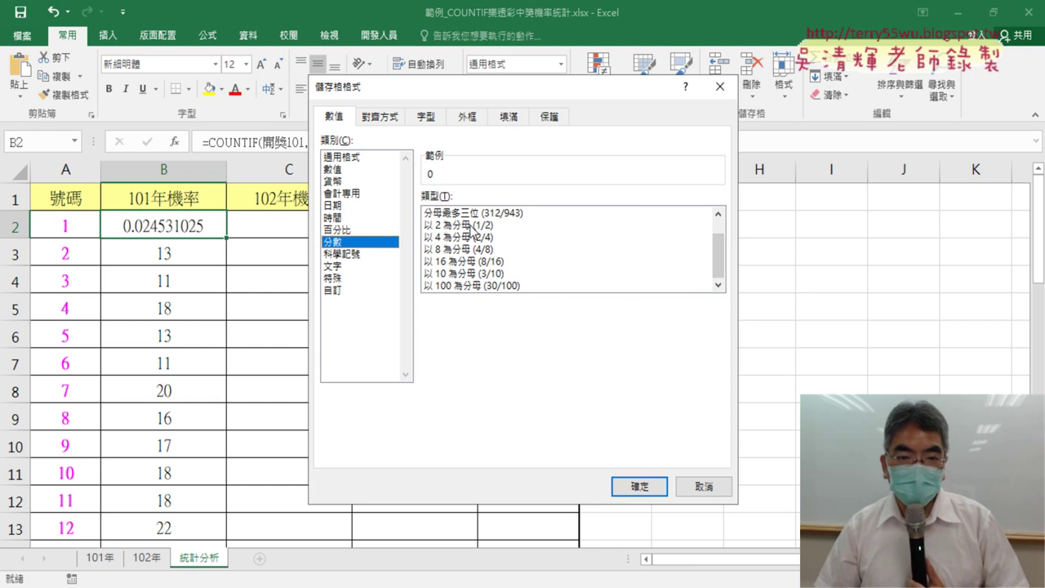
pyautogui.click(463, 286)
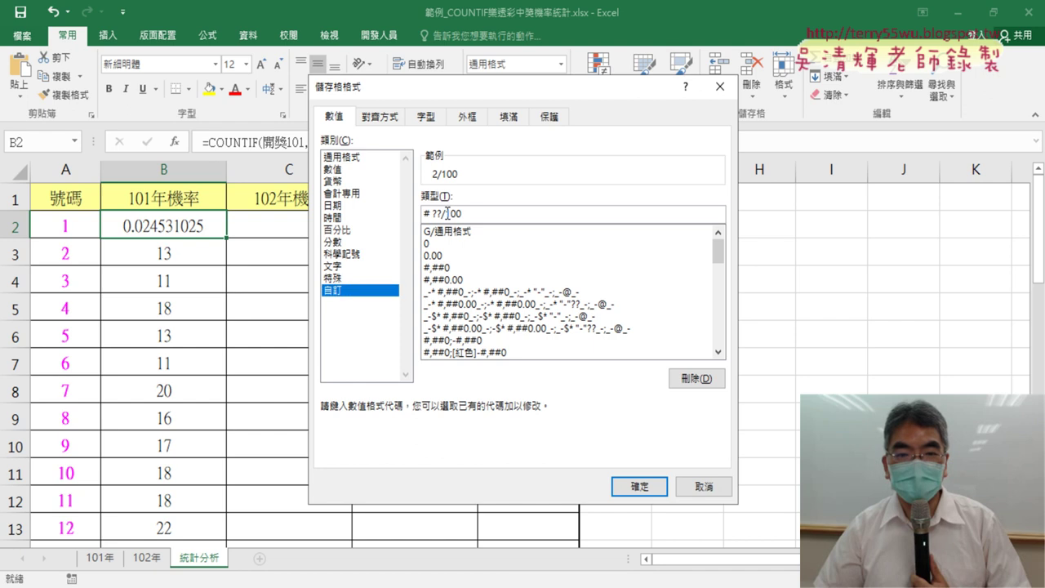
pyautogui.moveTo(445, 213); pyautogui.dragTo(467, 213)
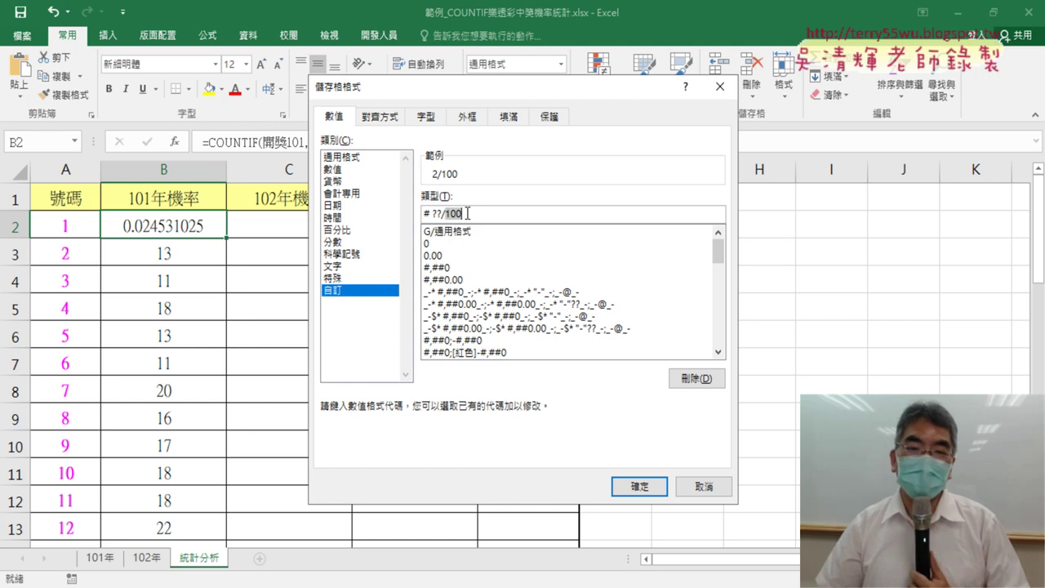
pyautogui.click(467, 213)
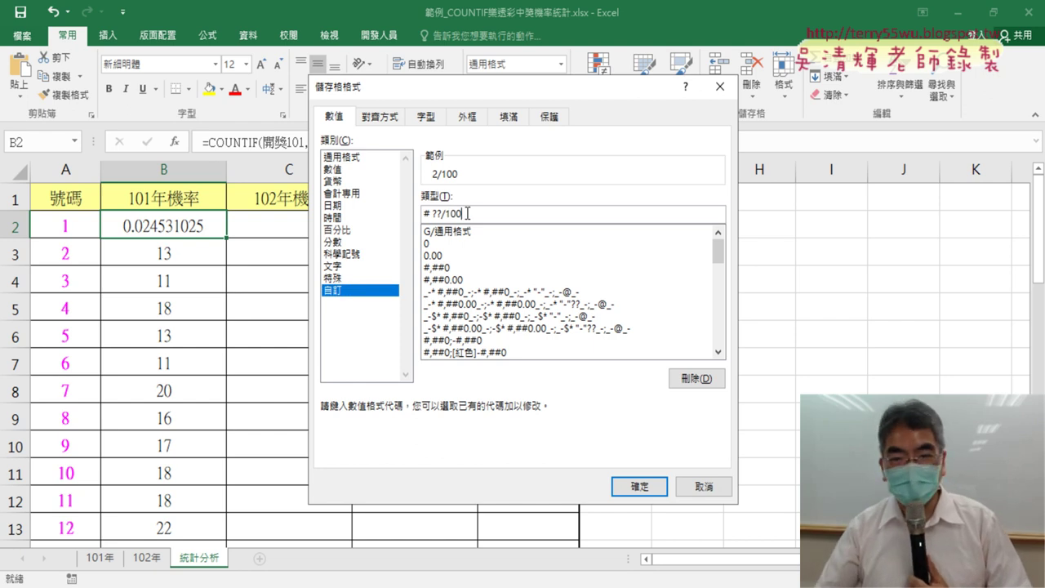
pyautogui.write('00')
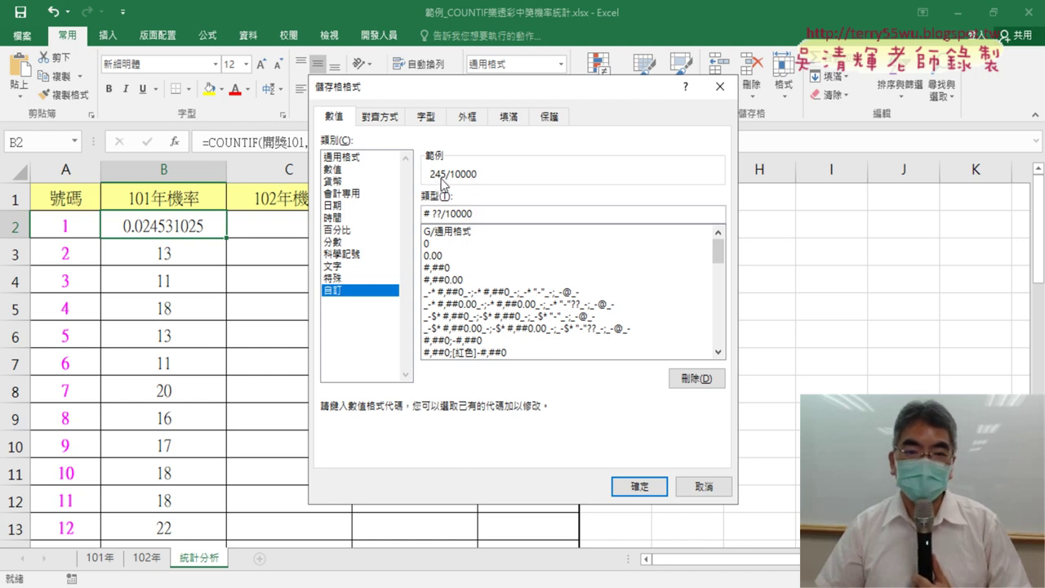
pyautogui.click(641, 488)
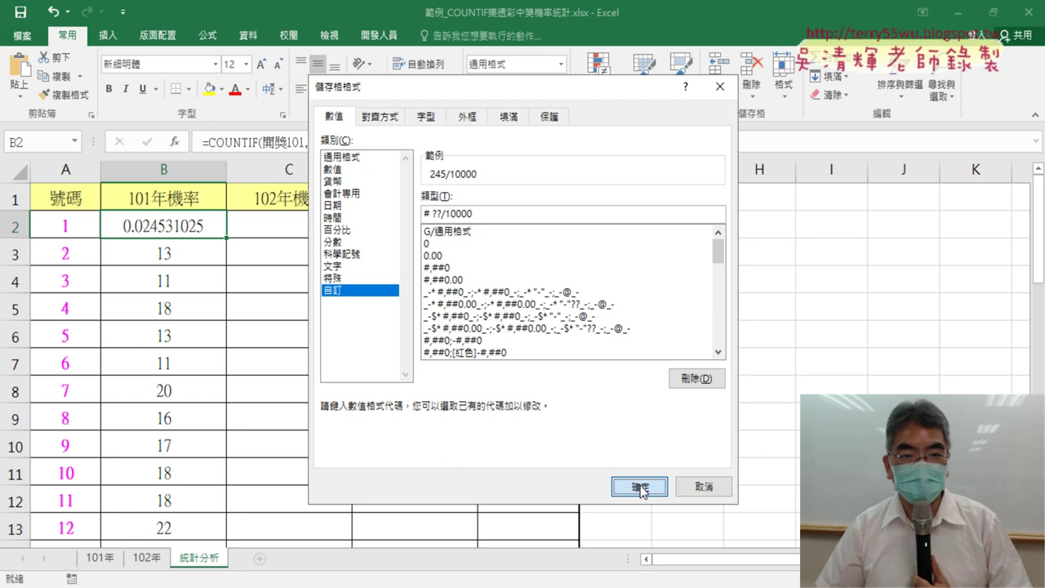
pyautogui.doubleClick(227, 238)
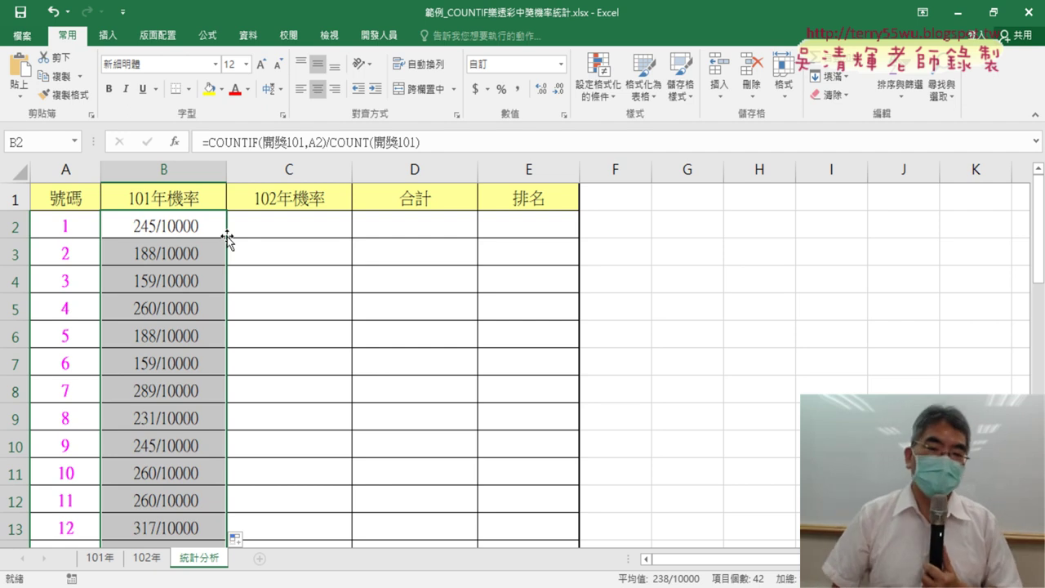
# Copy the COUNTIF probability formula text from B2's formula bar
pyautogui.click(275, 232)
pyautogui.click(172, 221)
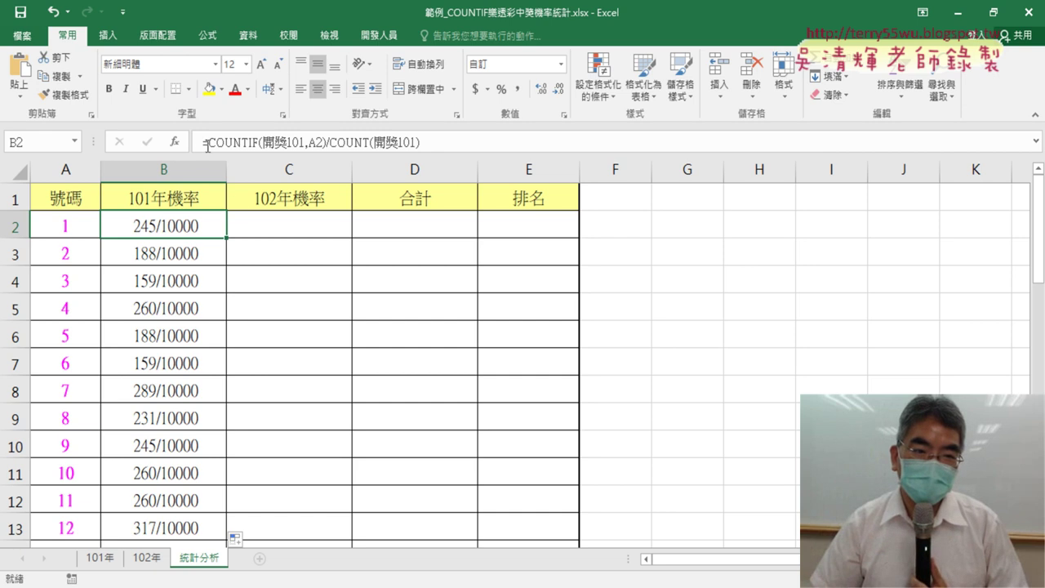
pyautogui.moveTo(206, 145); pyautogui.dragTo(404, 149)
pyautogui.rightClick(411, 141)
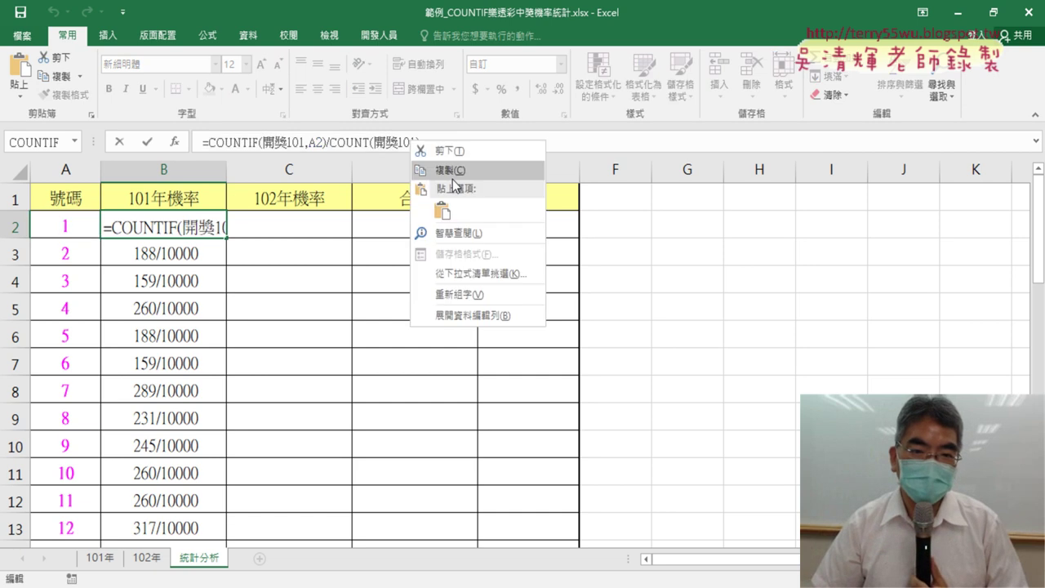
pyautogui.click(454, 171)
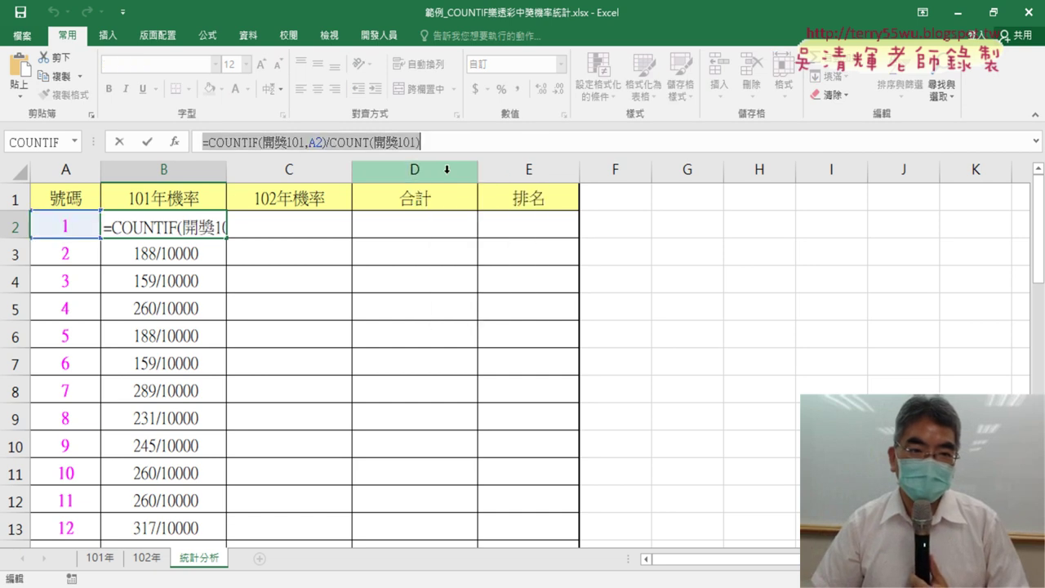
pyautogui.click(120, 144)
# Paste it into C2 as =COUNTIF(開獎102,A2)/COUNT(開獎102), giving 0.020604396
pyautogui.click(256, 216)
pyautogui.rightClick(253, 147)
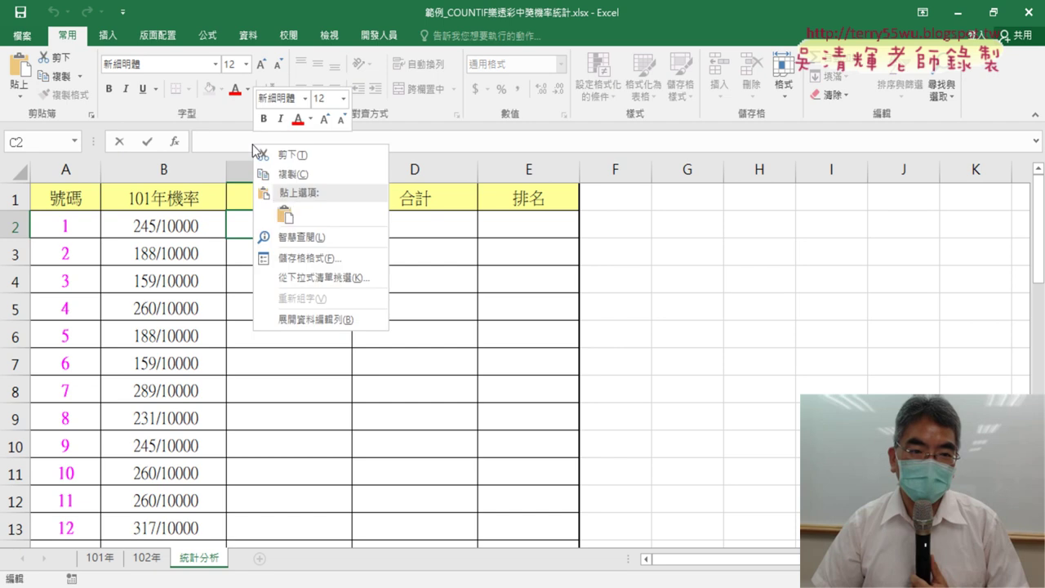
pyautogui.click(284, 214)
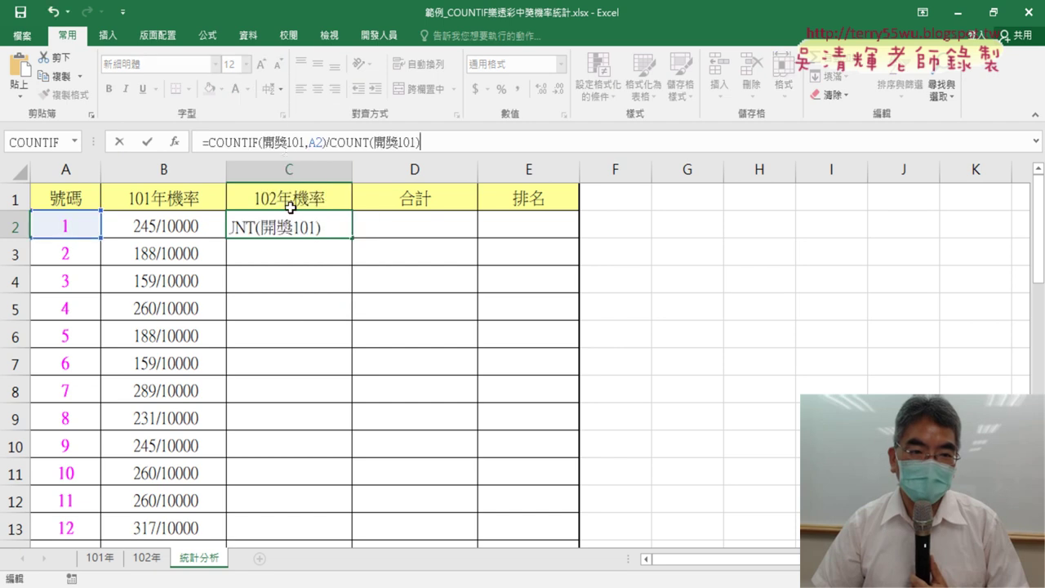
pyautogui.click(303, 142)
pyautogui.press('BackSpace')
pyautogui.write('2')
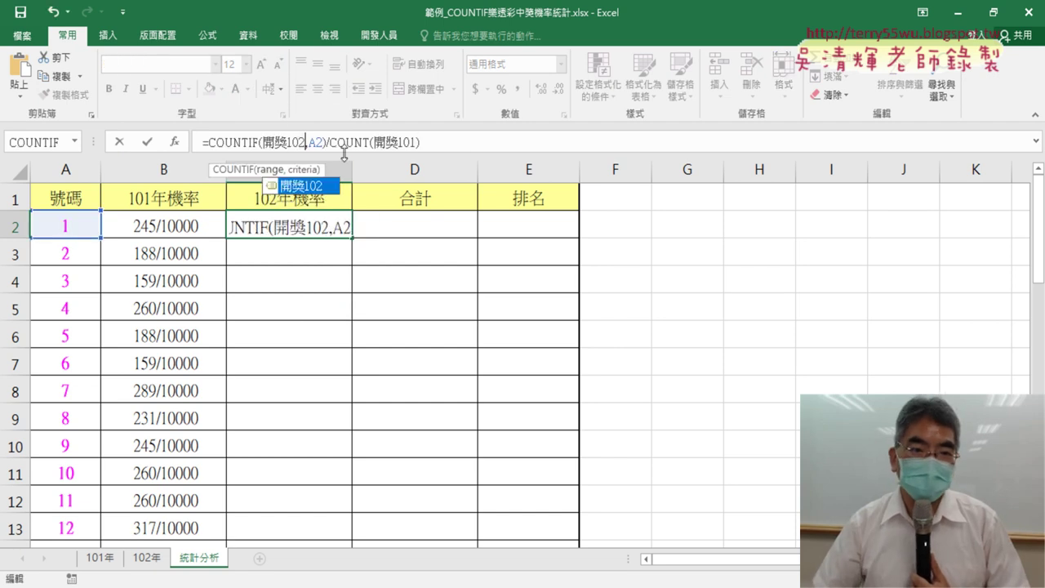
pyautogui.click(414, 142)
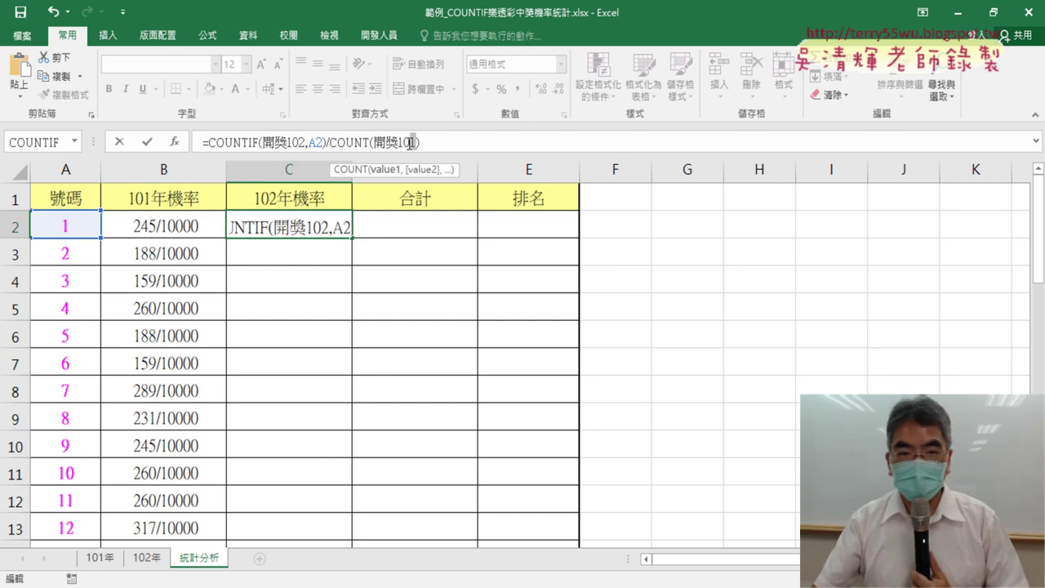
pyautogui.press('BackSpace')
pyautogui.write('2')
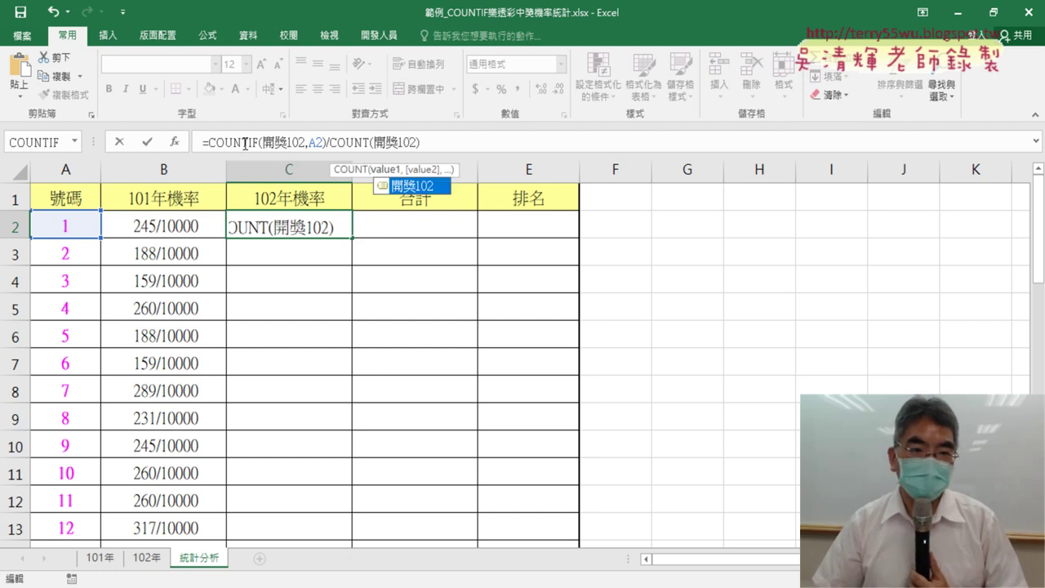
pyautogui.click(154, 140)
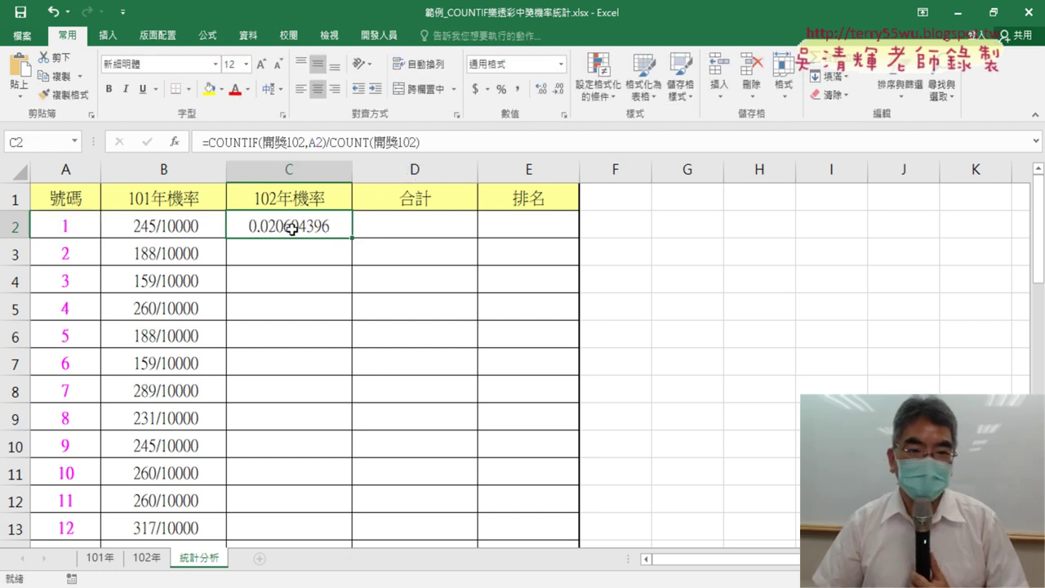
pyautogui.click(159, 226)
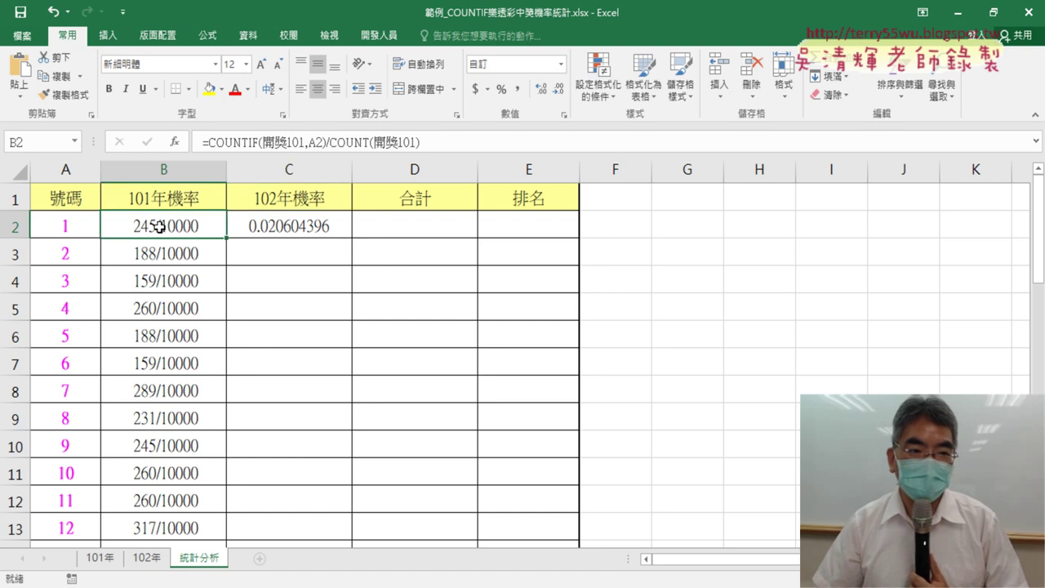
# Copy B2's x/10000 fraction format onto C2 and fill the 102年 formula down column C
pyautogui.click(66, 96)
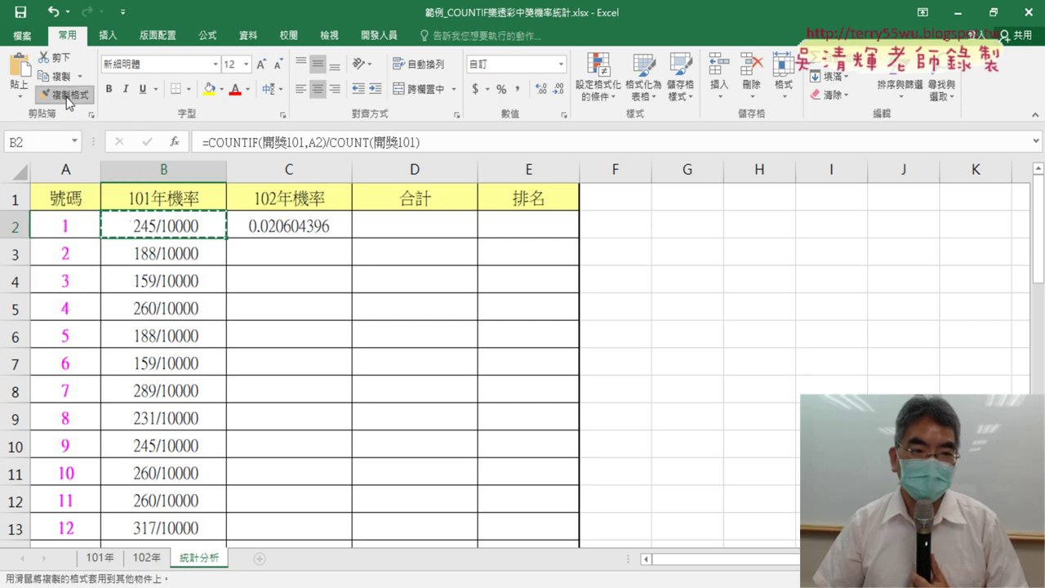
pyautogui.click(294, 226)
pyautogui.doubleClick(354, 238)
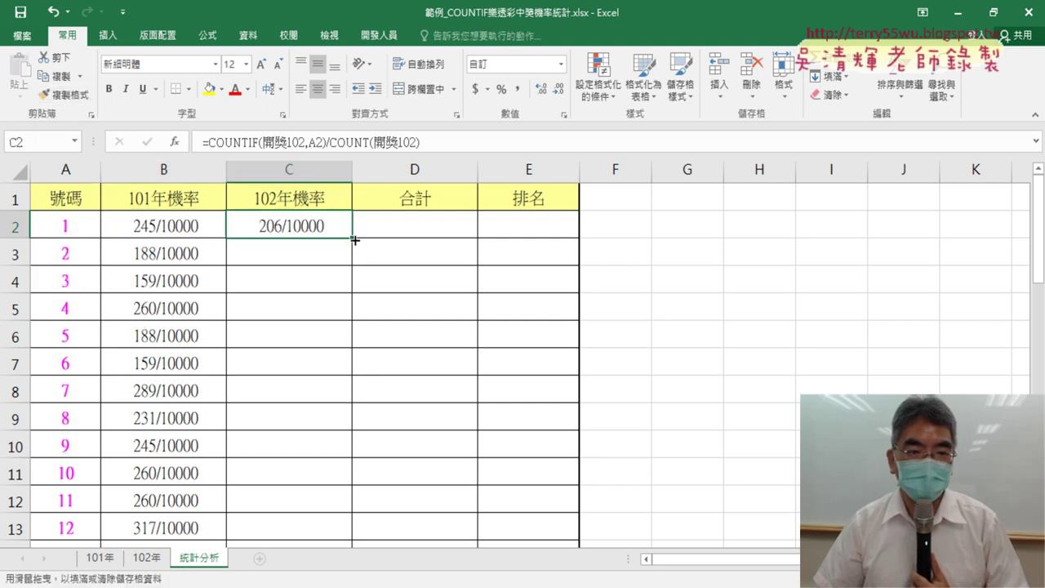
# Enter =B2+C2 in D2 and fill the 合計 sum down column D
pyautogui.click(423, 222)
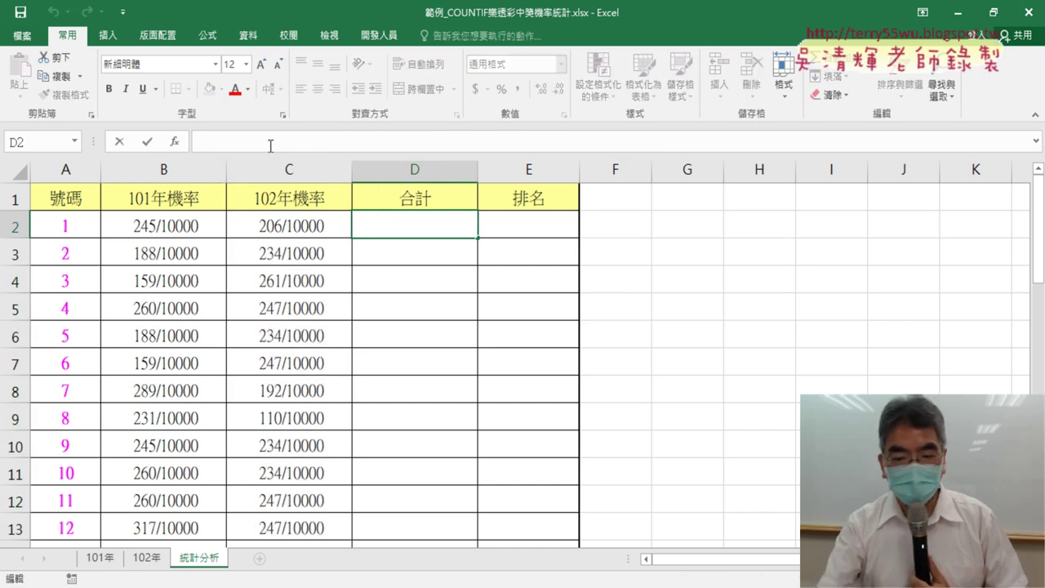
pyautogui.write('=')
pyautogui.click(208, 223)
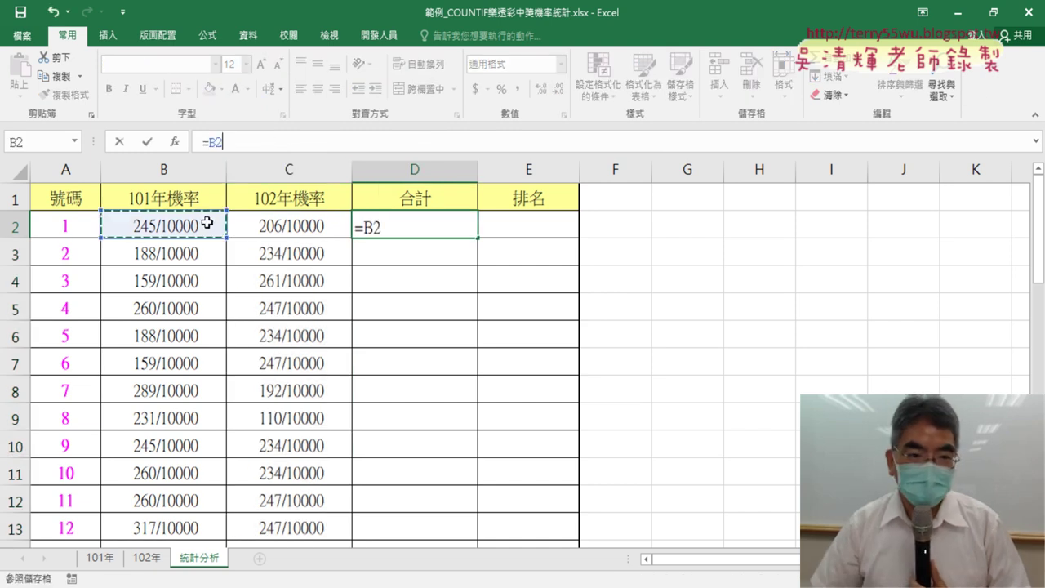
pyautogui.write('+')
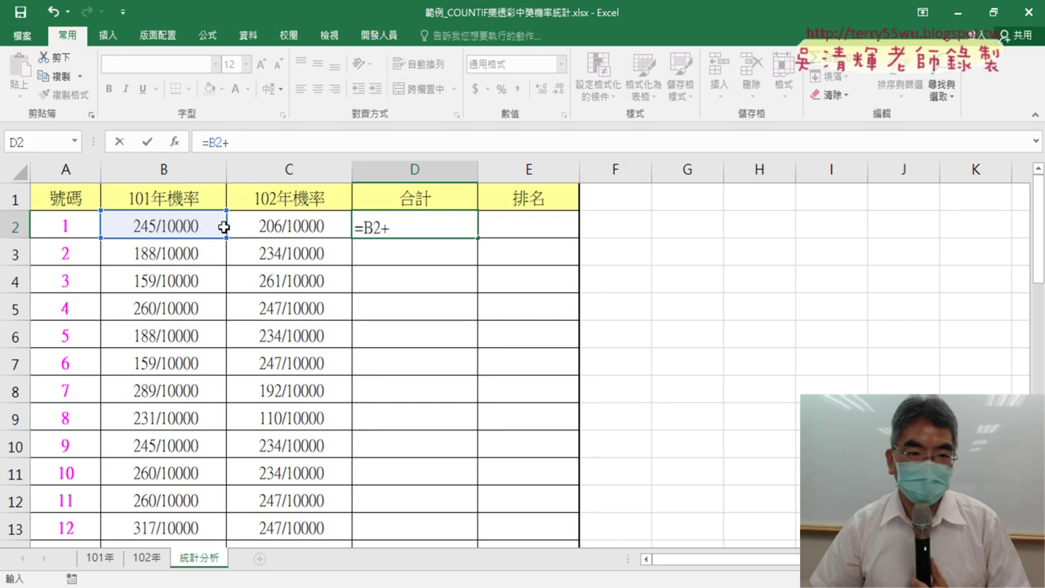
pyautogui.click(260, 230)
pyautogui.click(147, 142)
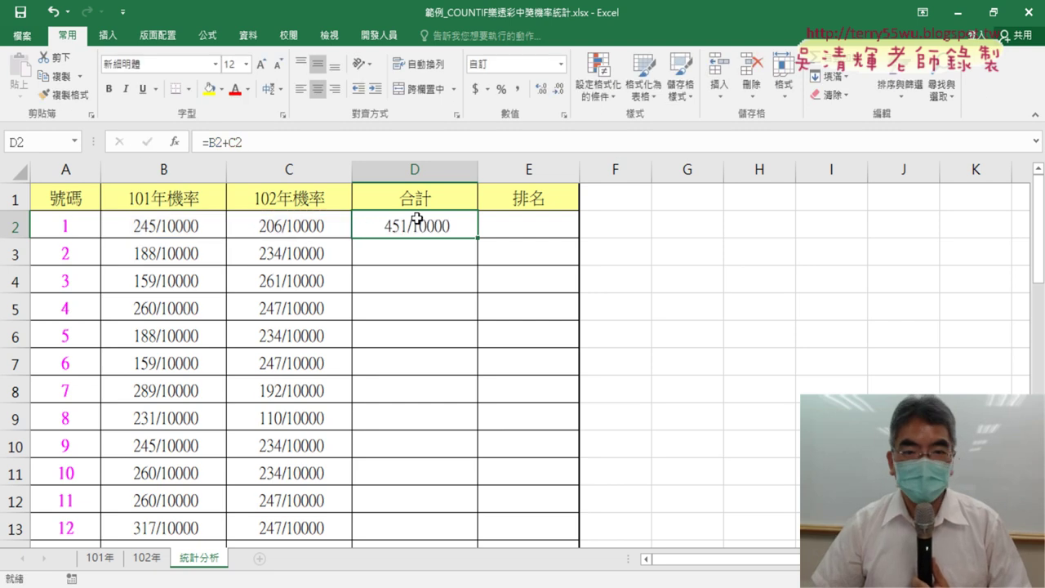
pyautogui.doubleClick(481, 239)
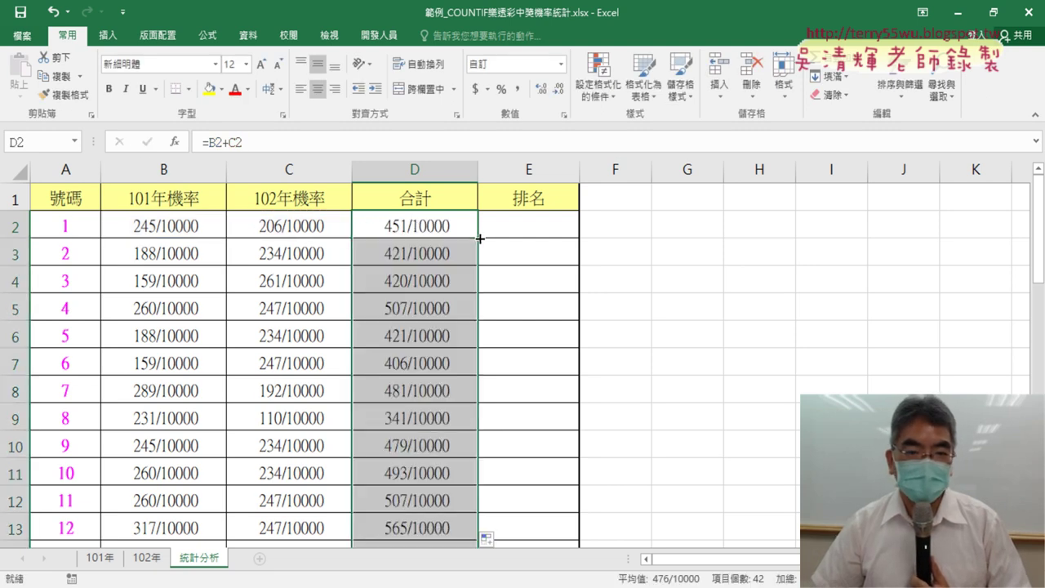
pyautogui.click(528, 226)
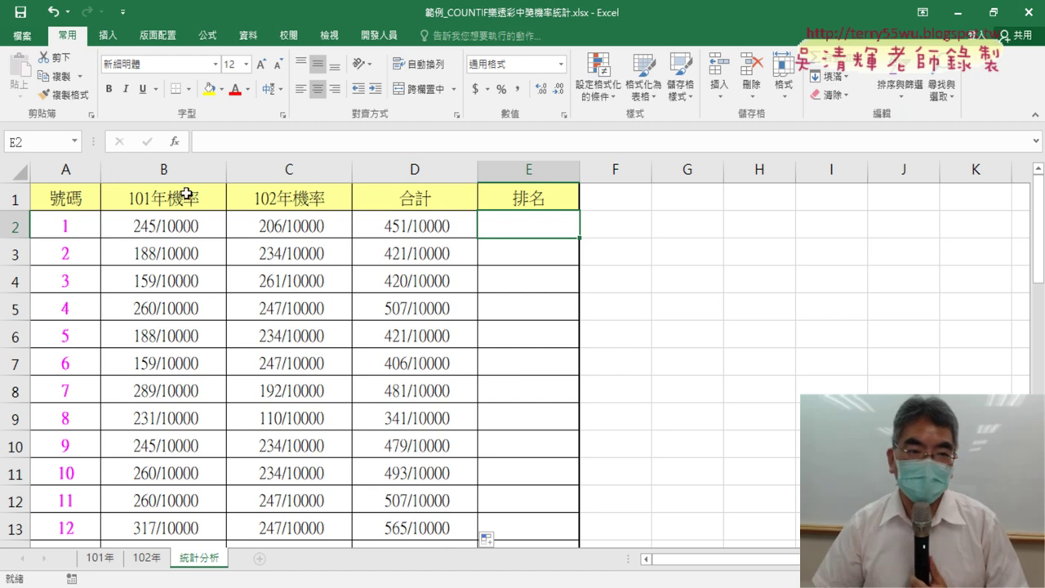
# Insert RANK.EQ in E2 with Number D2 and reference range D2:D43
pyautogui.click(174, 142)
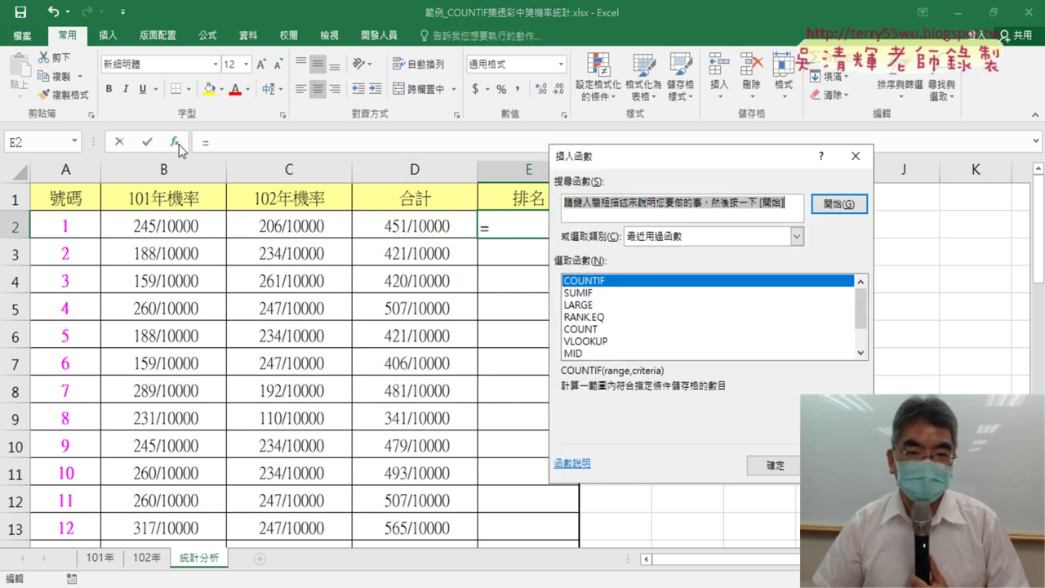
pyautogui.doubleClick(601, 317)
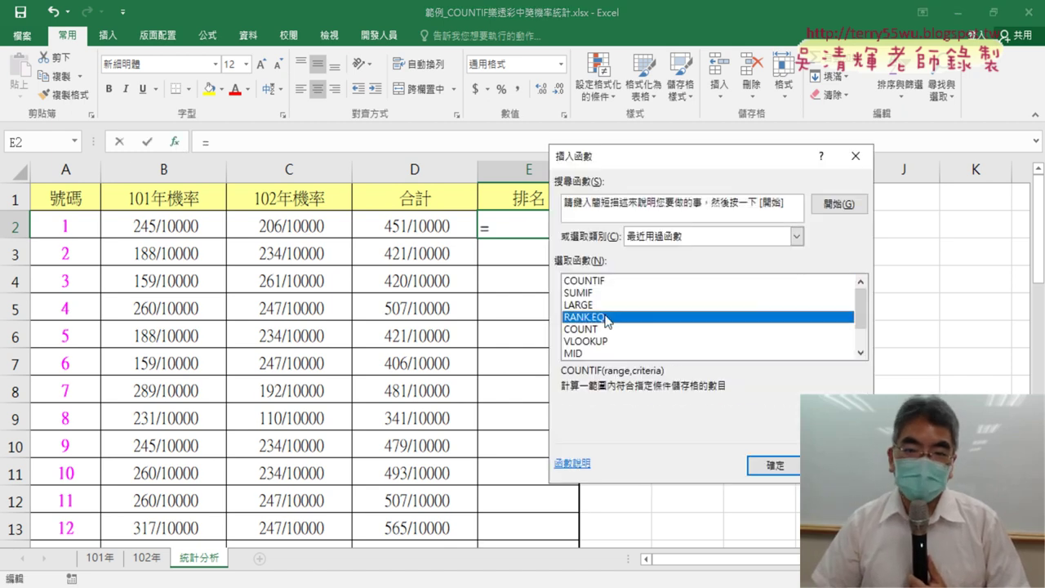
pyautogui.moveTo(659, 194); pyautogui.dragTo(729, 181)
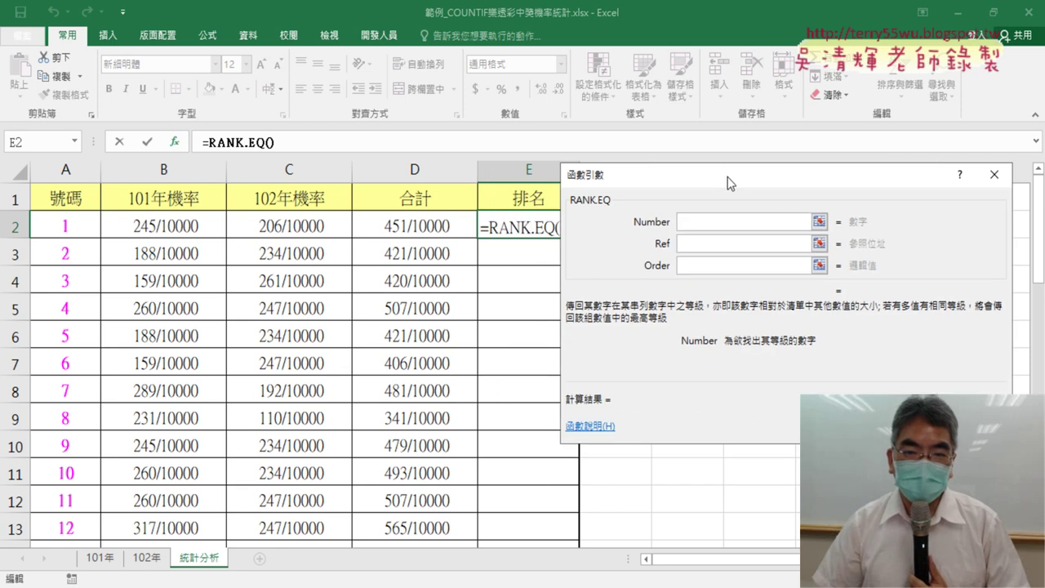
pyautogui.click(426, 225)
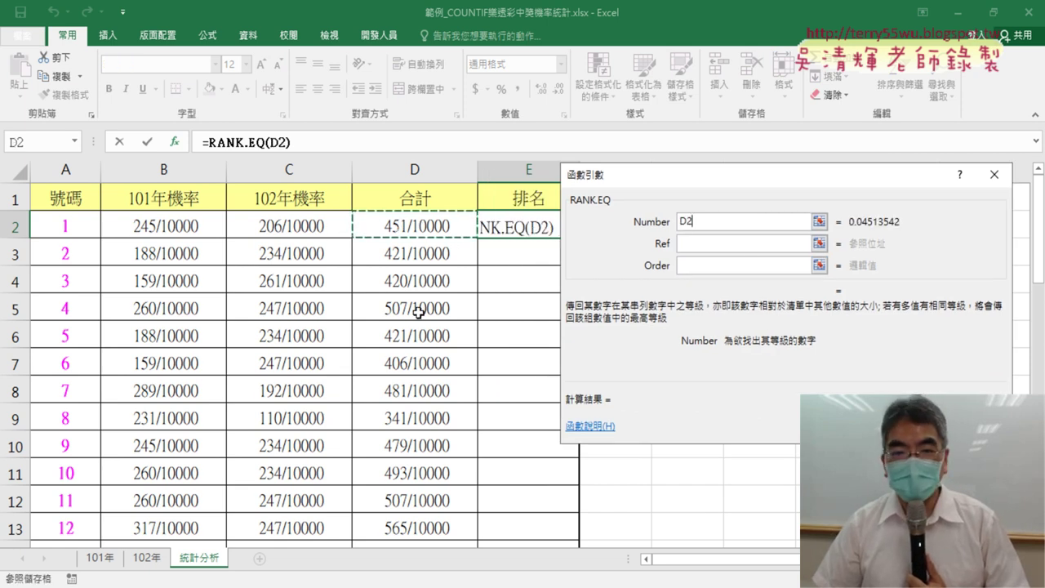
pyautogui.click(686, 244)
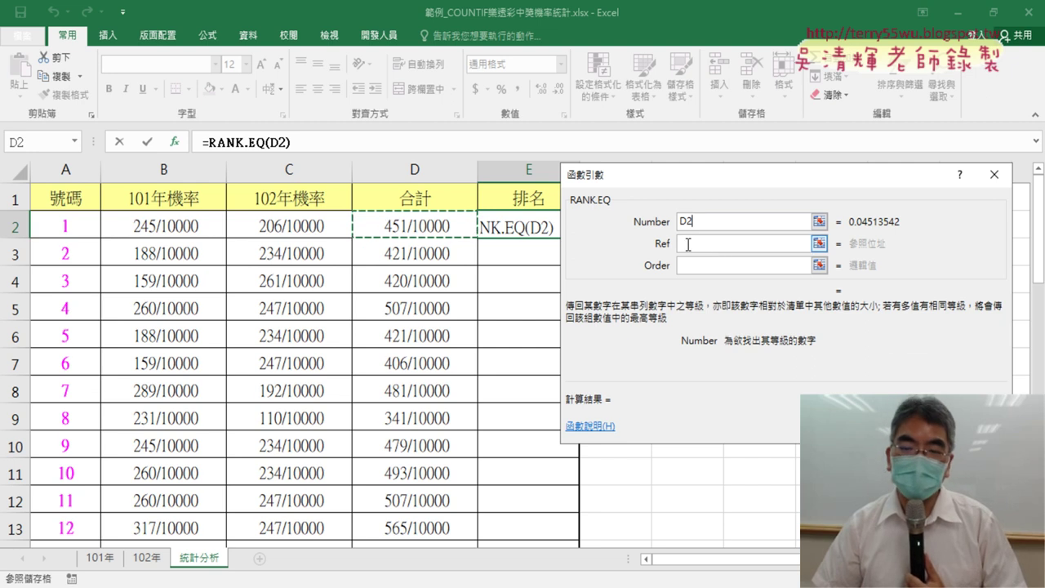
pyautogui.click(425, 228)
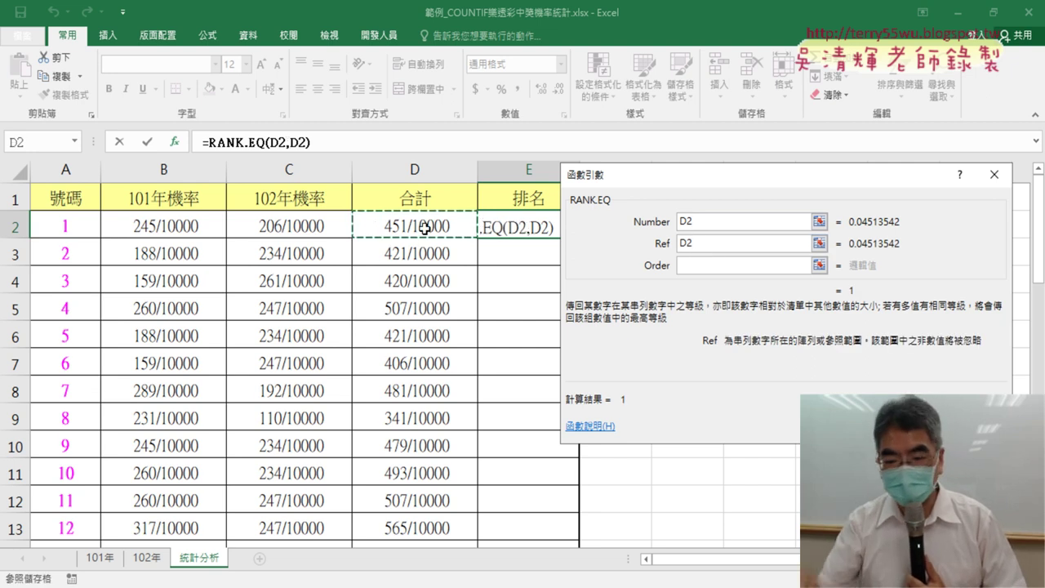
pyautogui.hotkey('ctrl', 'shift', 'Down')
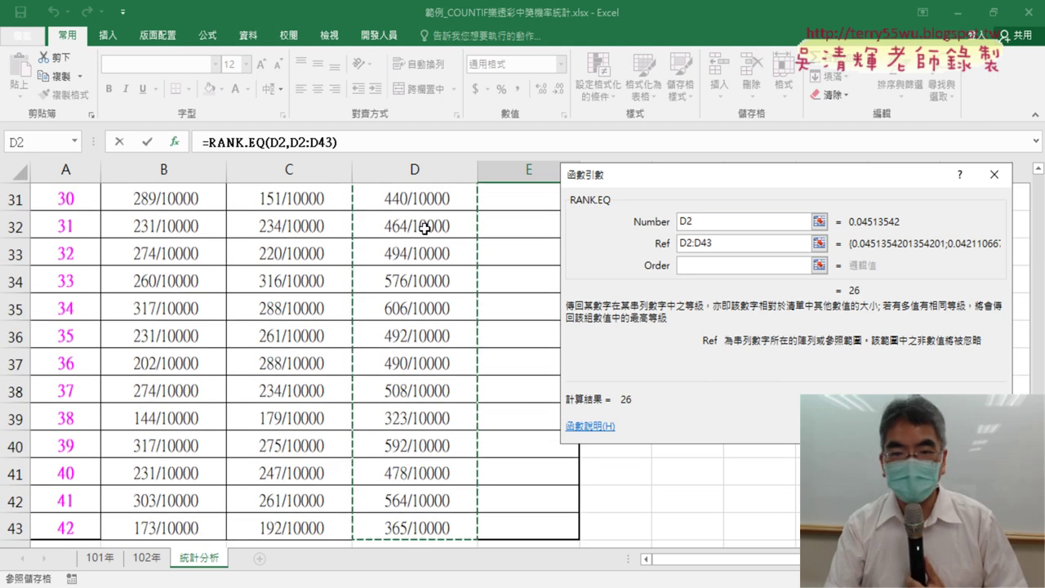
# Lock the reference rows as D$2:D$43, confirm, and fill the rank down column E
pyautogui.moveTo(725, 243); pyautogui.dragTo(620, 231)
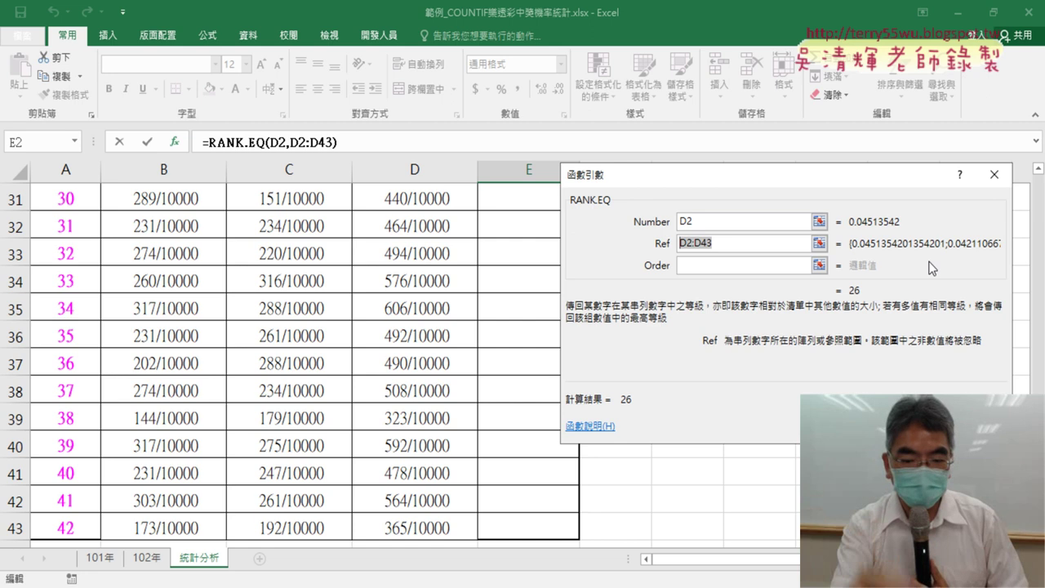
pyautogui.press('F4')
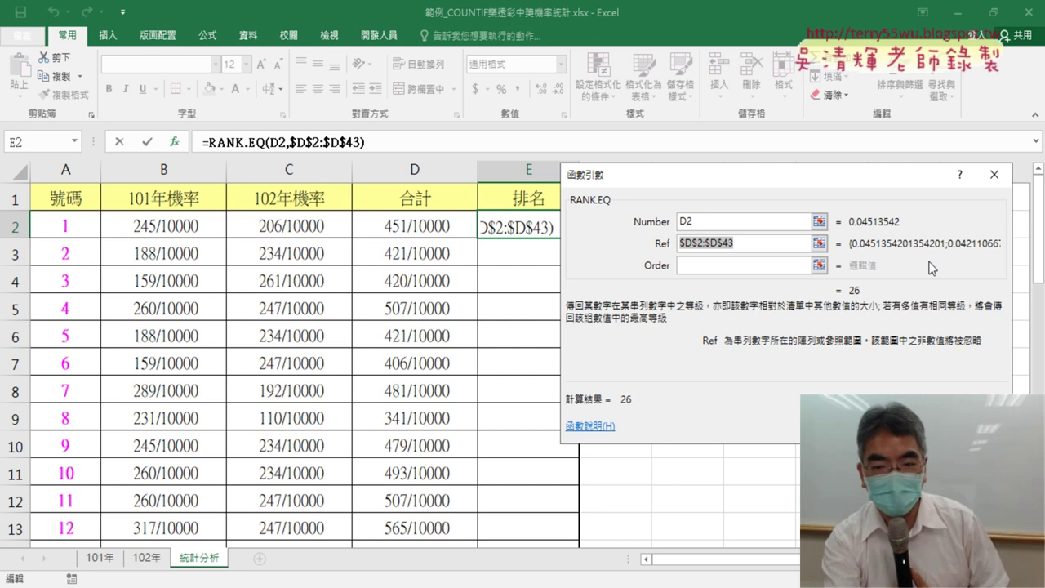
pyautogui.press('F4')
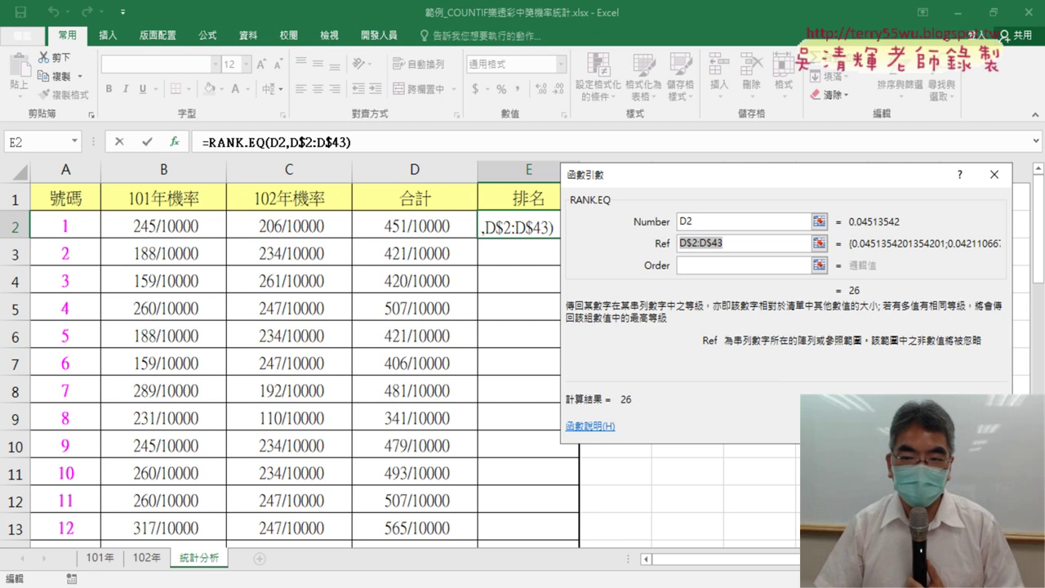
pyautogui.press('Return')
pyautogui.doubleClick(579, 239)
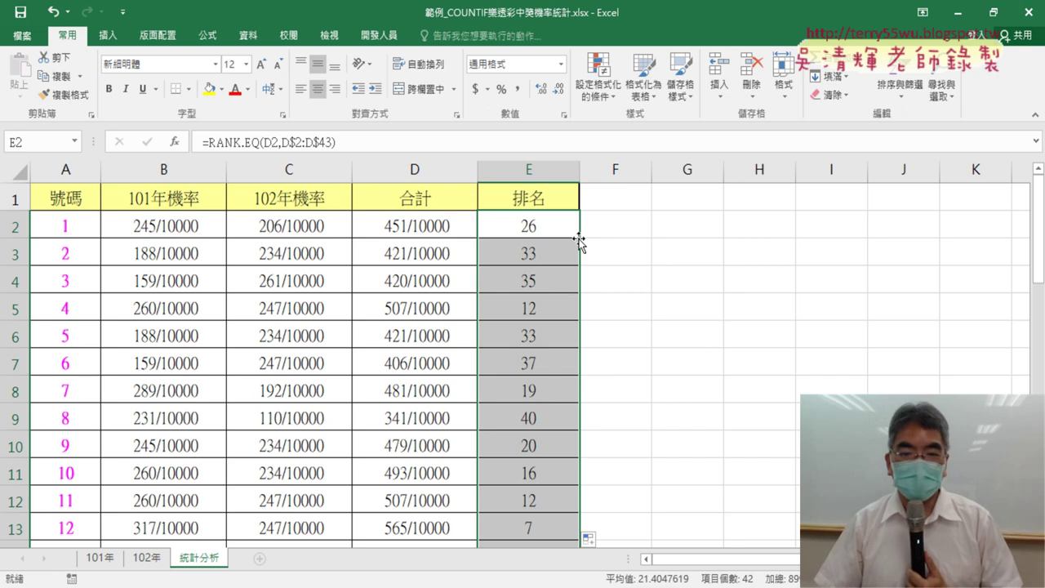
pyautogui.scroll(-4, 654, 302)
pyautogui.scroll(-2, 654, 305)
pyautogui.scroll(-2, 654, 305)
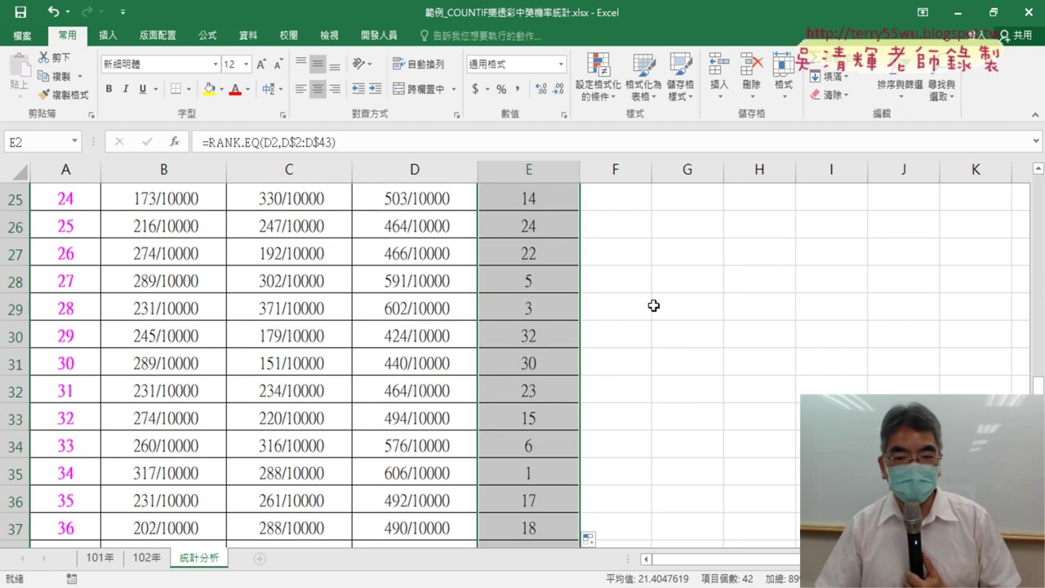
pyautogui.scroll(-2, 654, 305)
pyautogui.moveTo(529, 308); pyautogui.dragTo(53, 302)
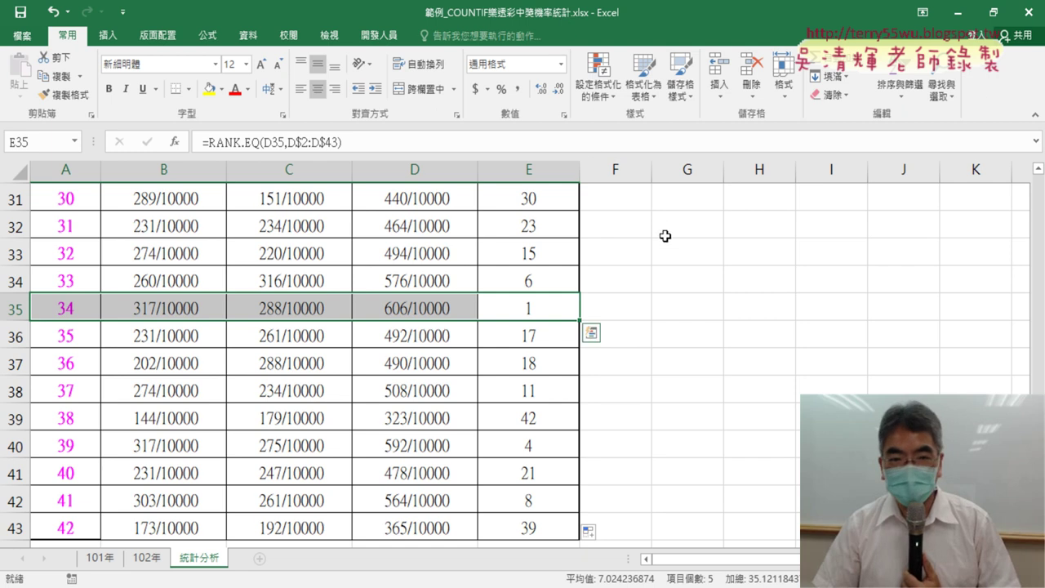
pyautogui.scroll(9, 664, 234)
pyautogui.scroll(1, 666, 241)
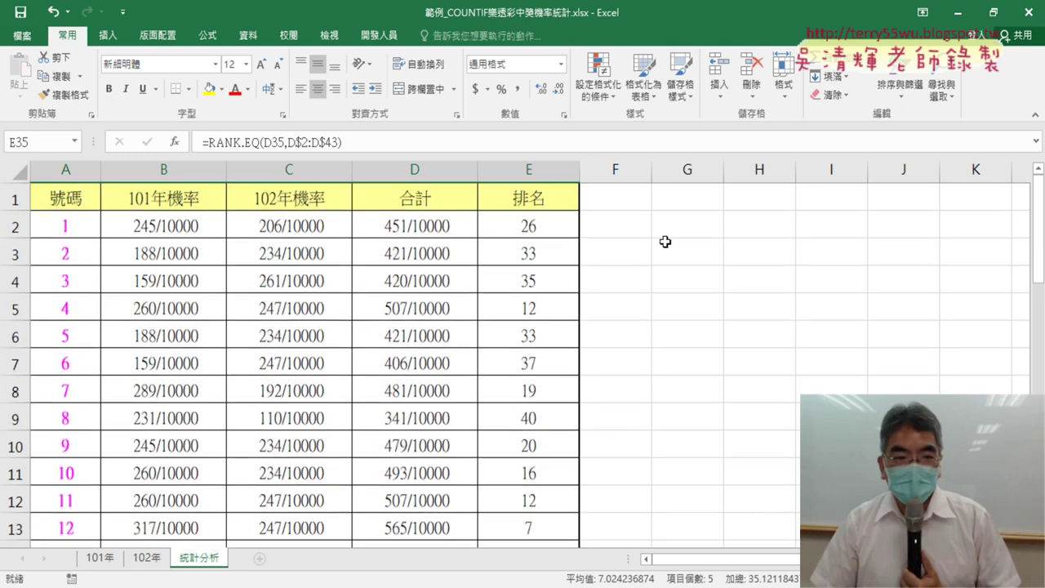
# Select B2 and edit its =COUNTIF(開獎101,A2)/COUNT(開獎101) formula in the formula bar
pyautogui.click(207, 224)
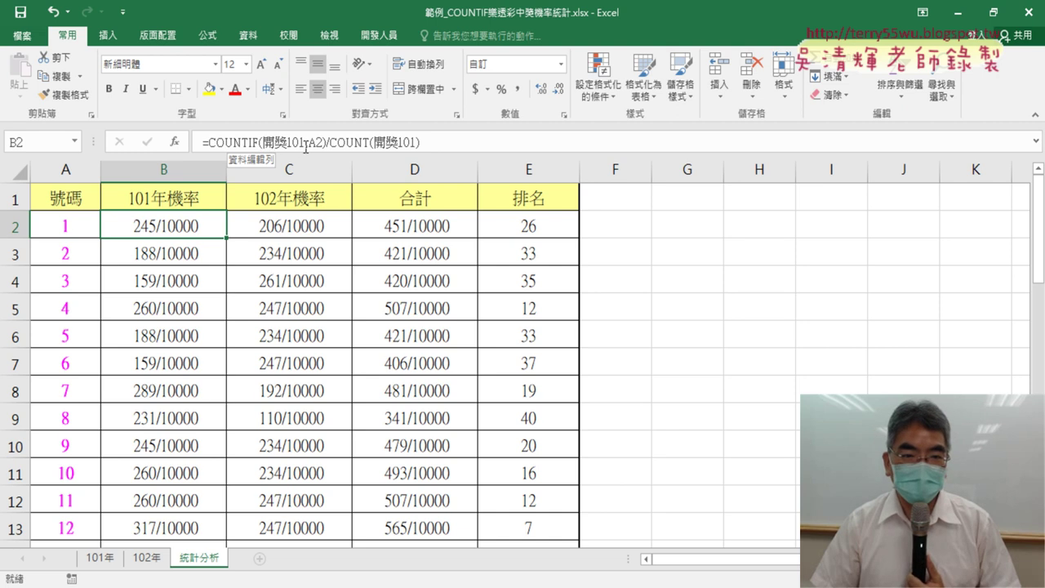
pyautogui.click(442, 144)
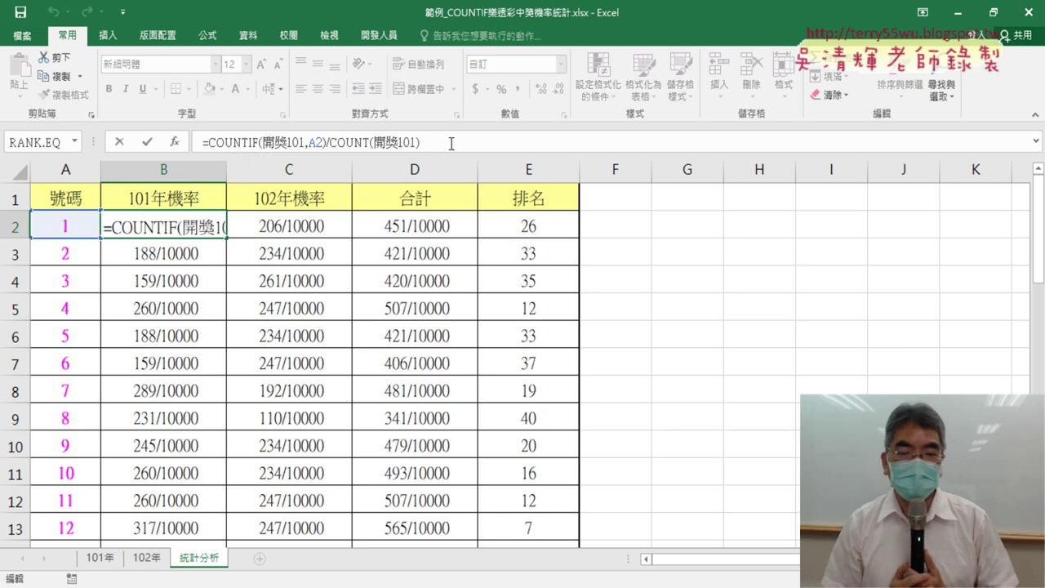